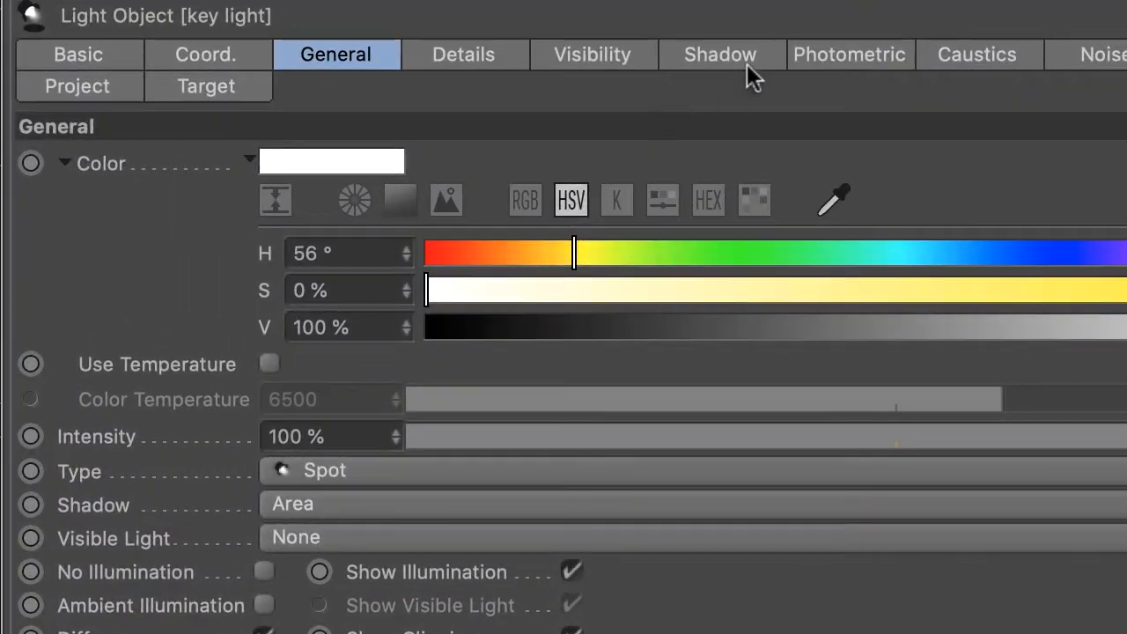
Step: Set the key light's maximum shadow samples to 500 and render the perspective view
left_click(972, 280)
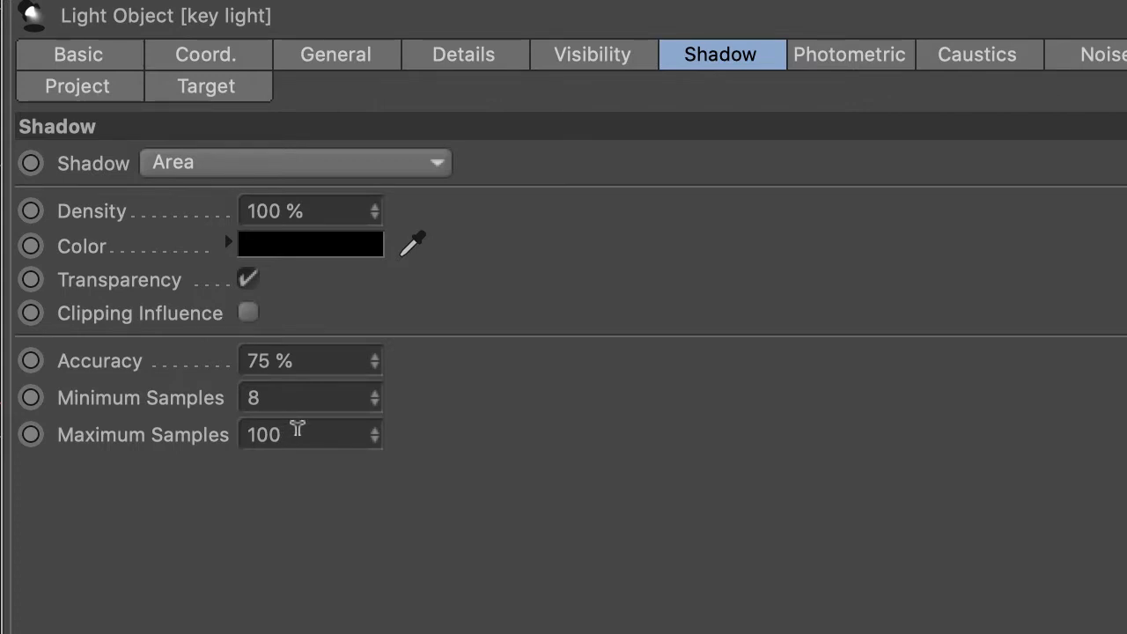
left_click_drag(300, 431, 216, 432)
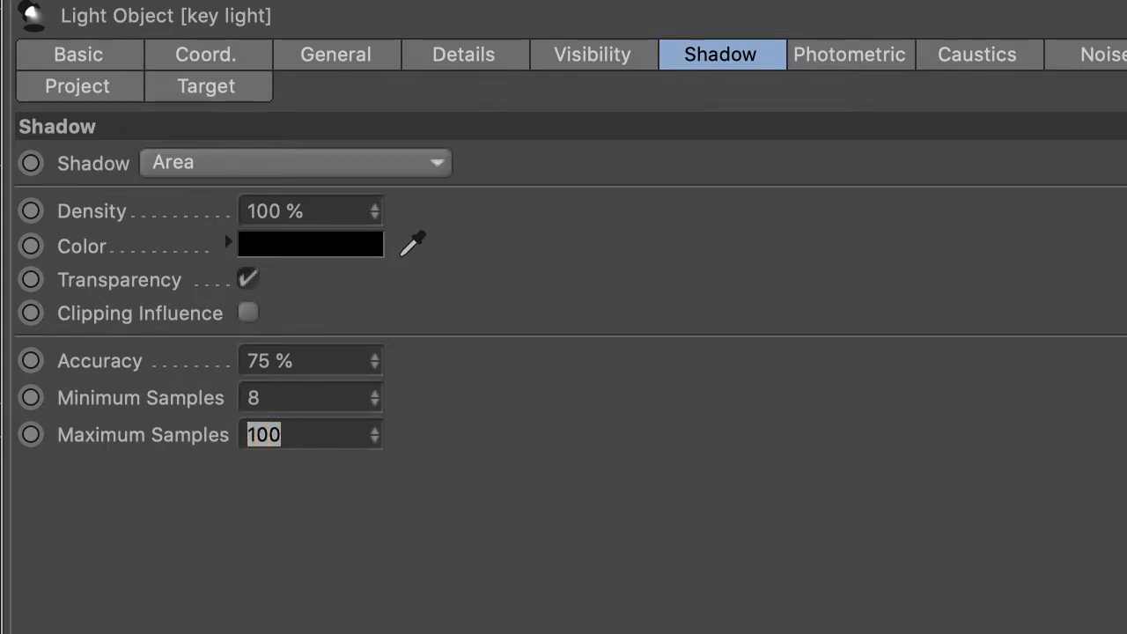
type("500")
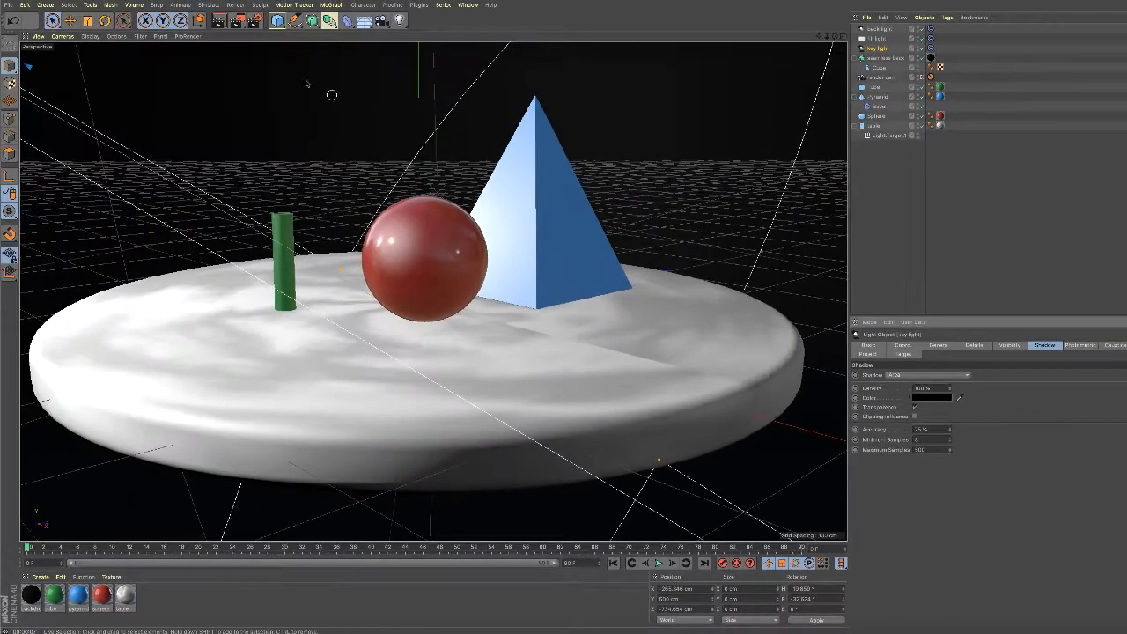
left_click(218, 22)
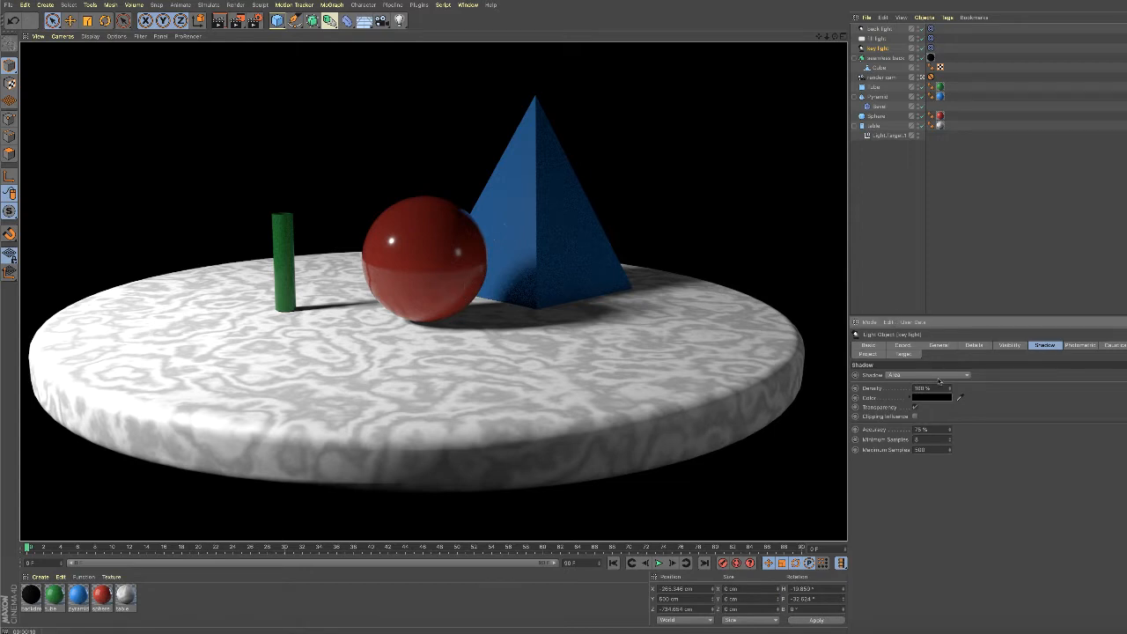
left_click(939, 346)
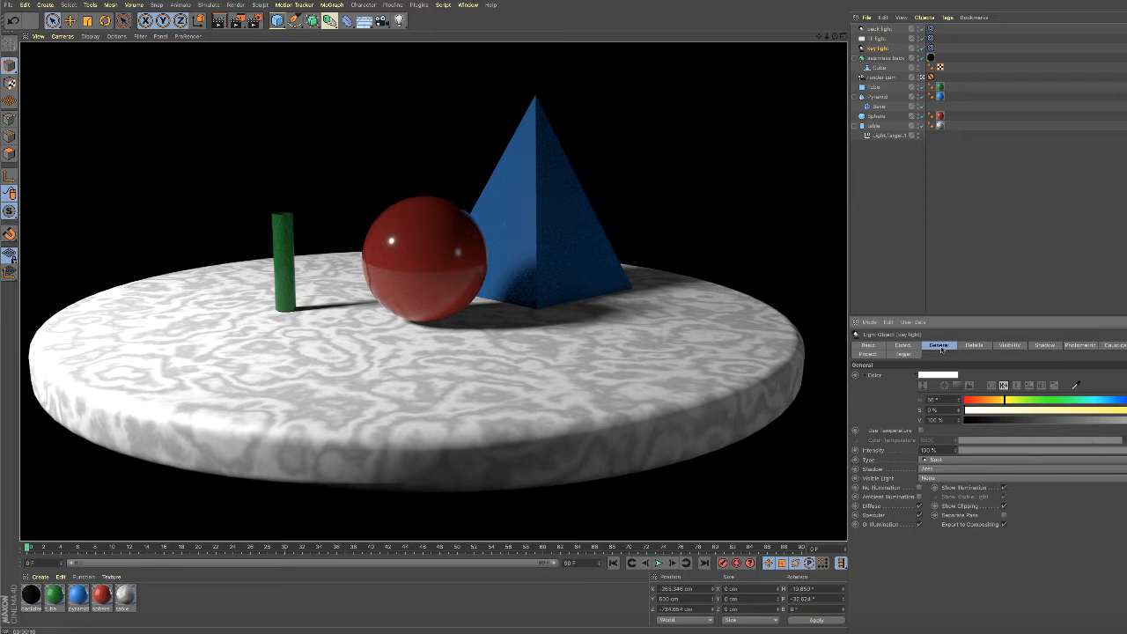
left_click(980, 346)
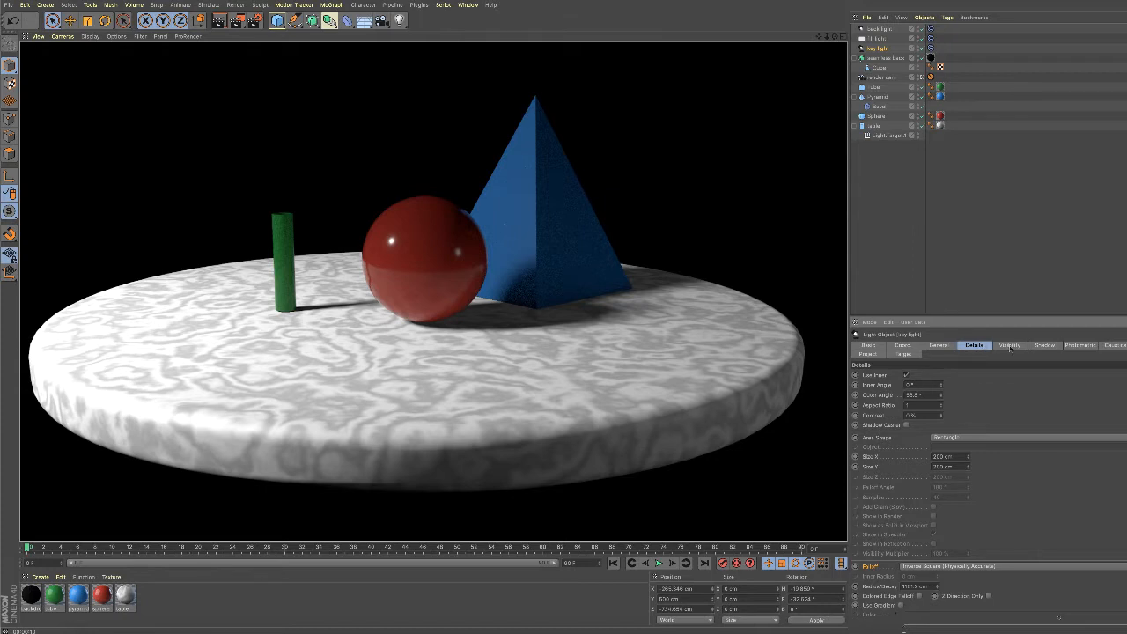
left_click(1045, 346)
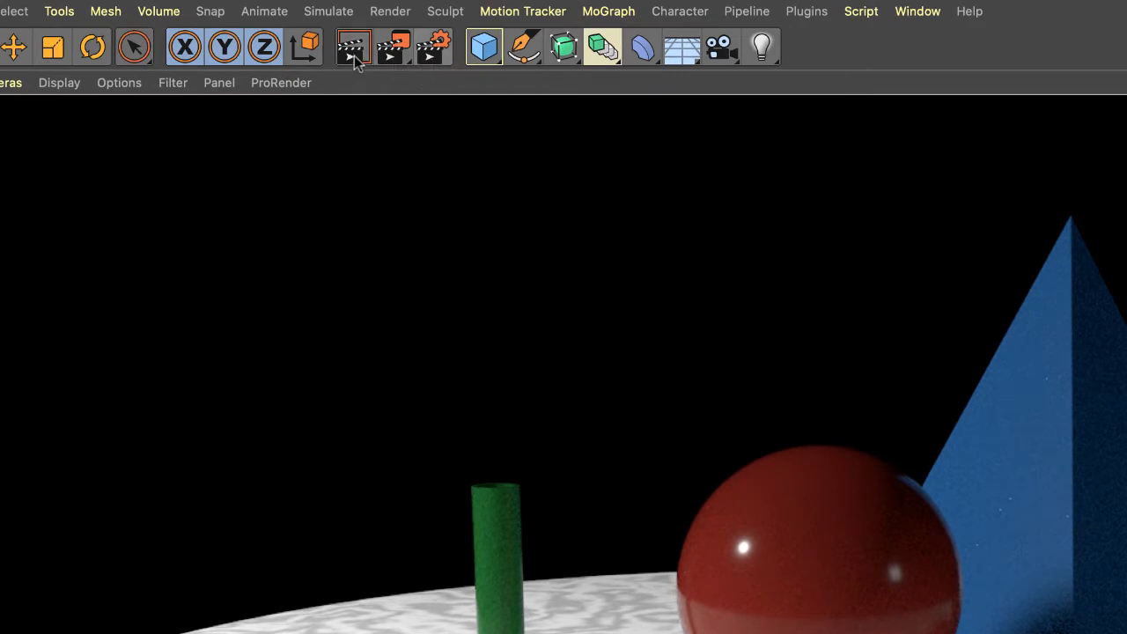
Step: Enable the Interactive Render Region and shrink it more tightly around the tube, sphere and pyramid
left_click(408, 69)
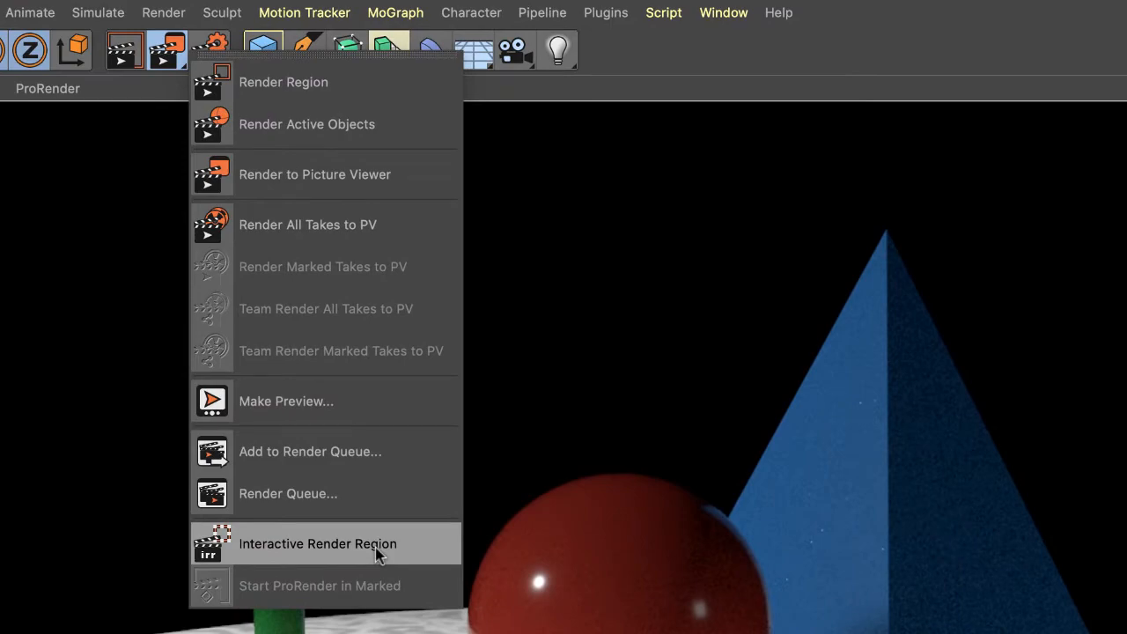
left_click(375, 548)
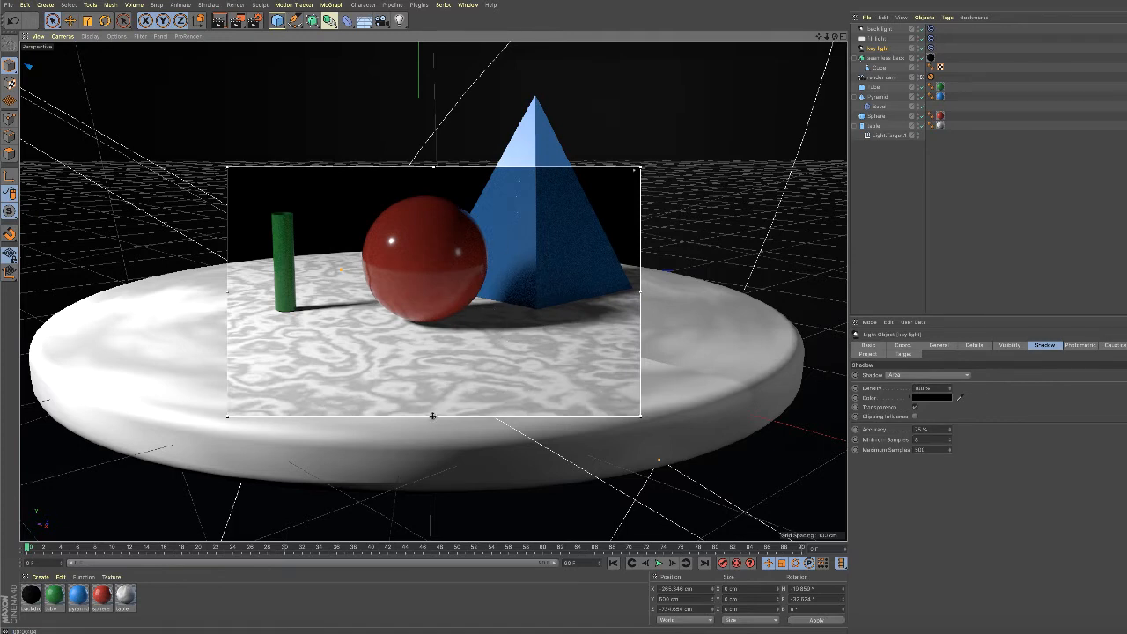
left_click_drag(432, 414, 434, 344)
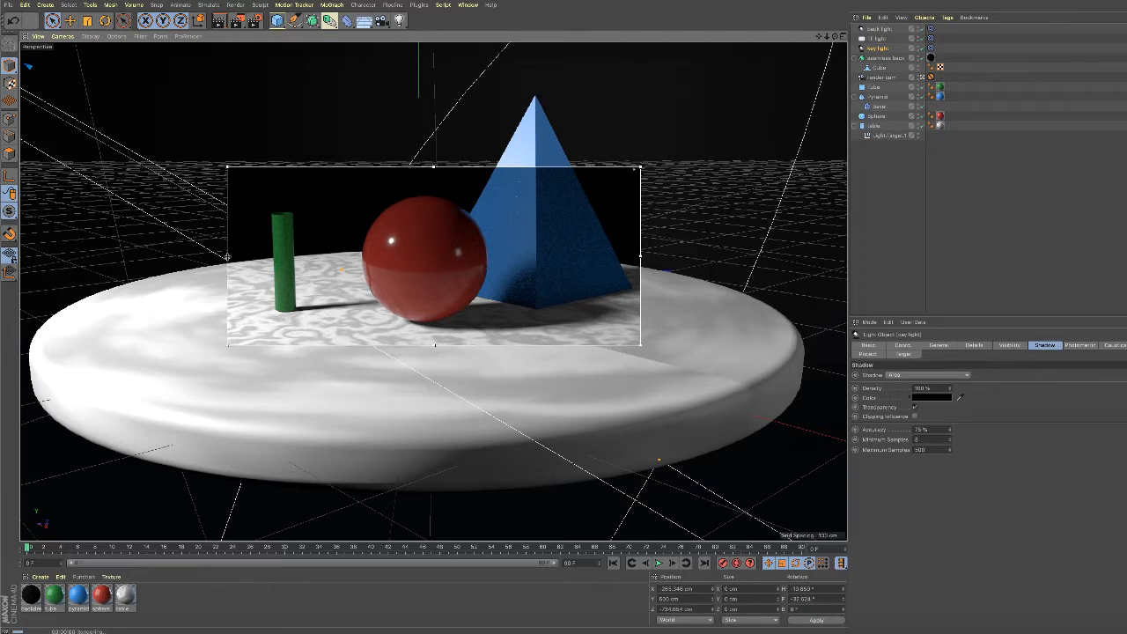
left_click_drag(228, 258, 256, 266)
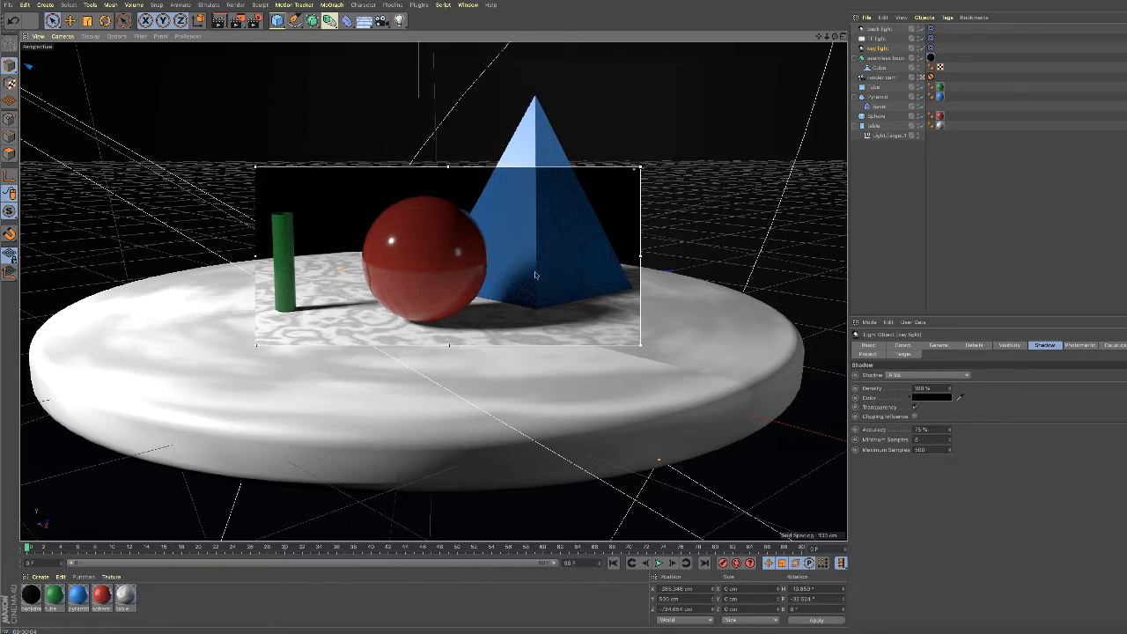
Step: Set the render's anti-aliasing to Best and move the Render Settings window clear of the render region
left_click(255, 21)
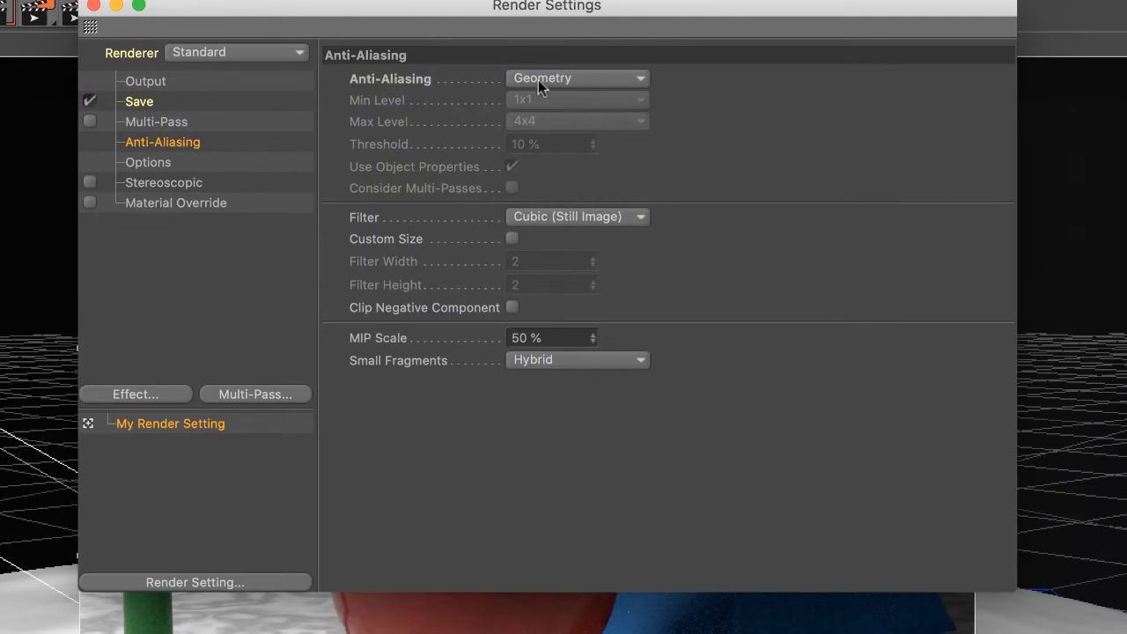
left_click(639, 78)
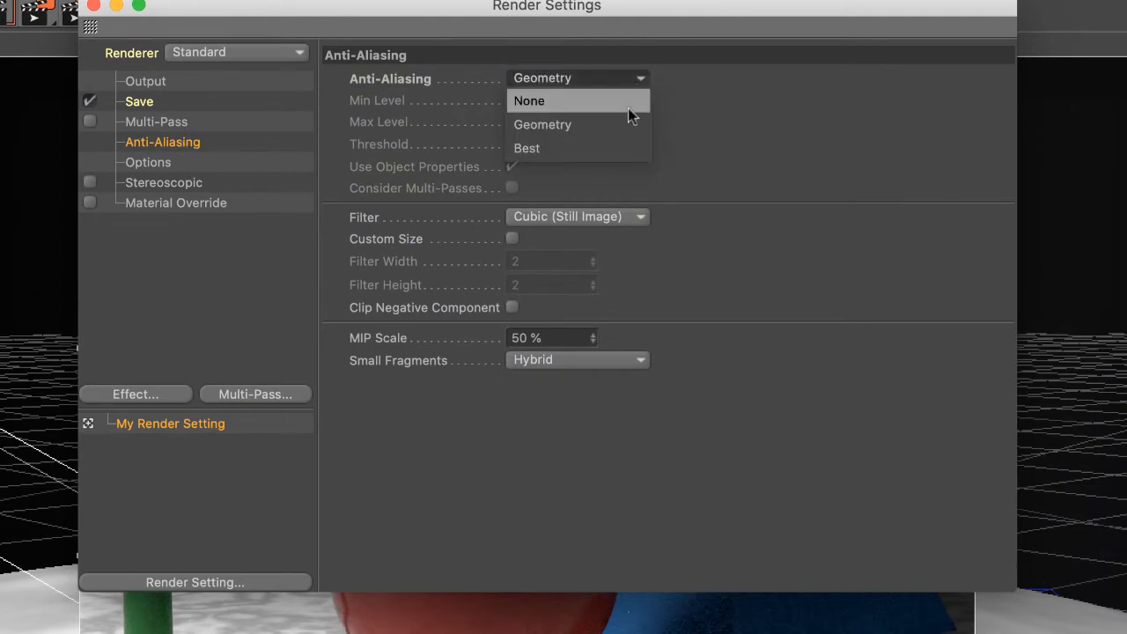
left_click(614, 148)
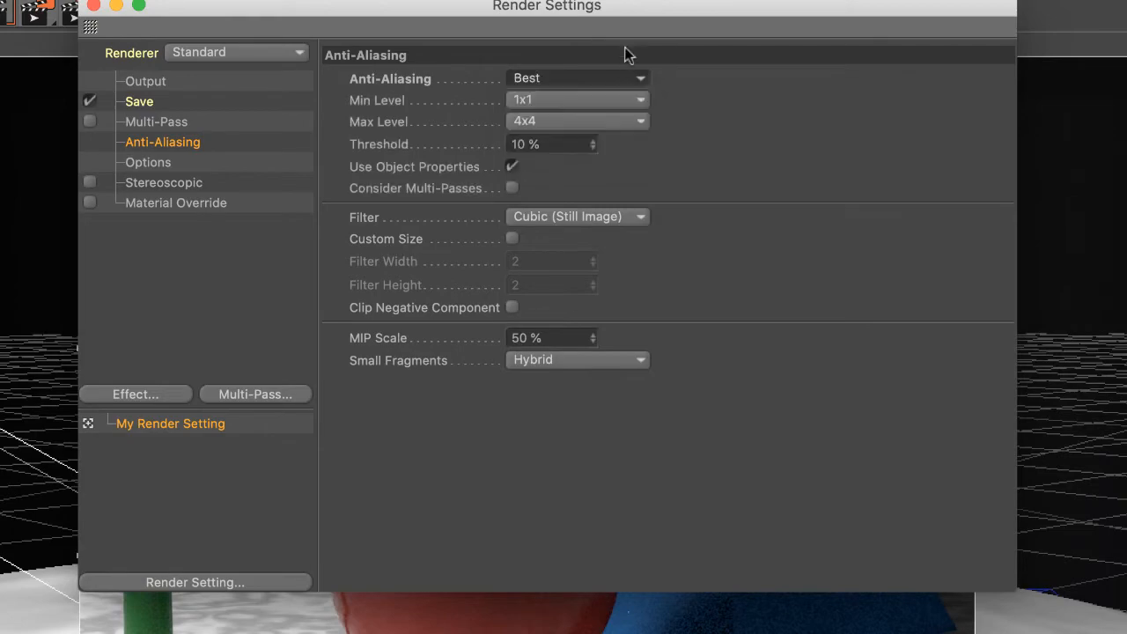
left_click_drag(626, 7, 1126, 633)
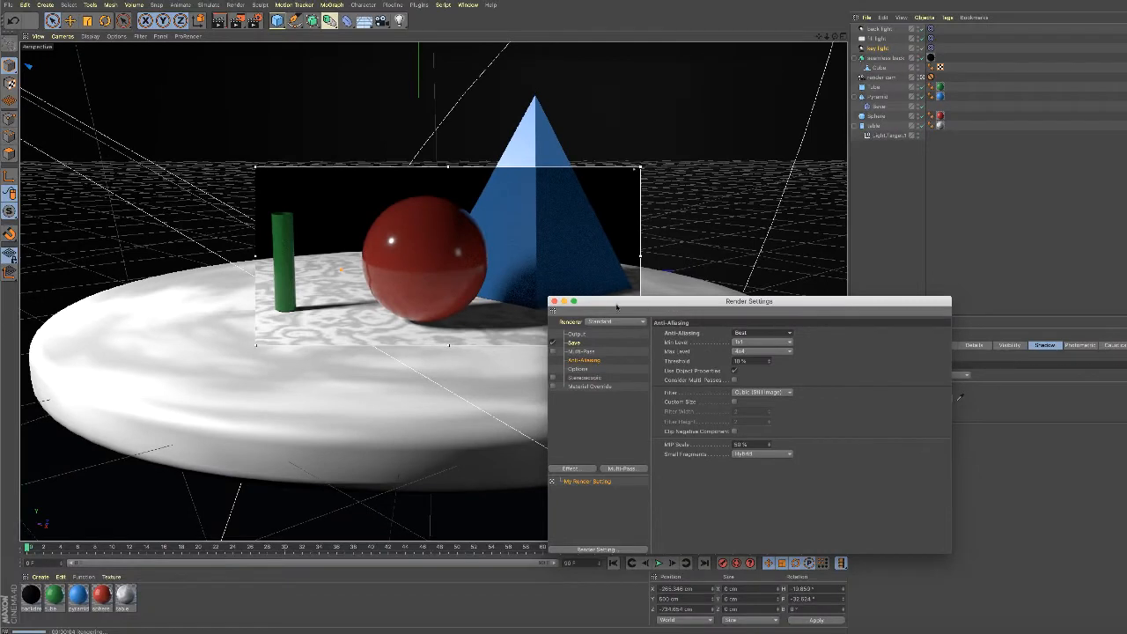
left_click_drag(621, 302, 689, 292)
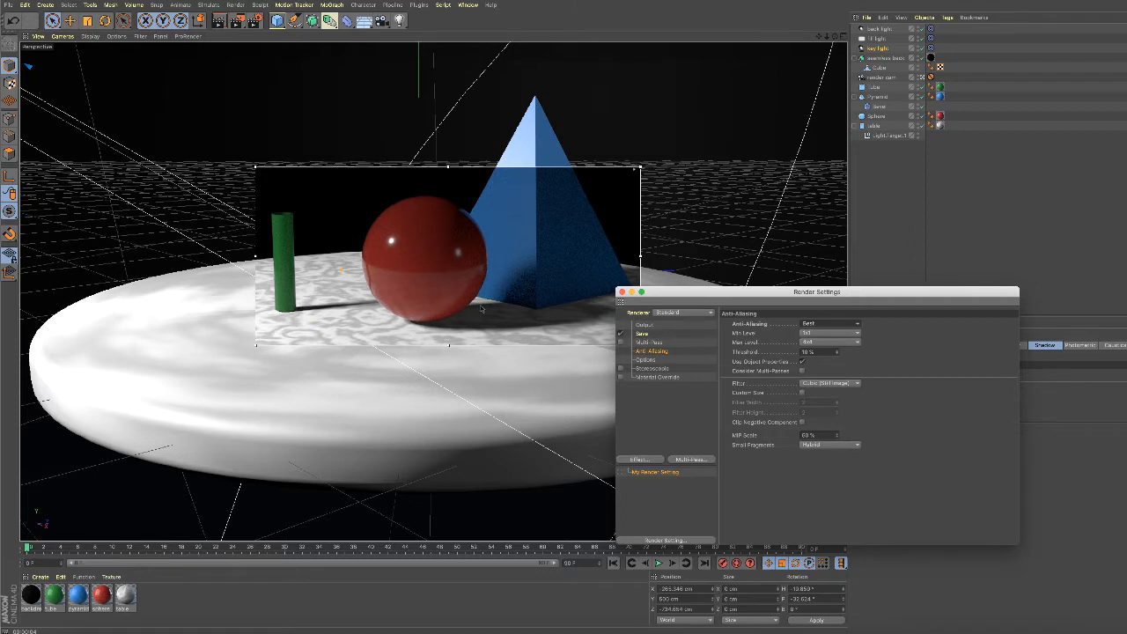
left_click_drag(761, 205, 761, 204)
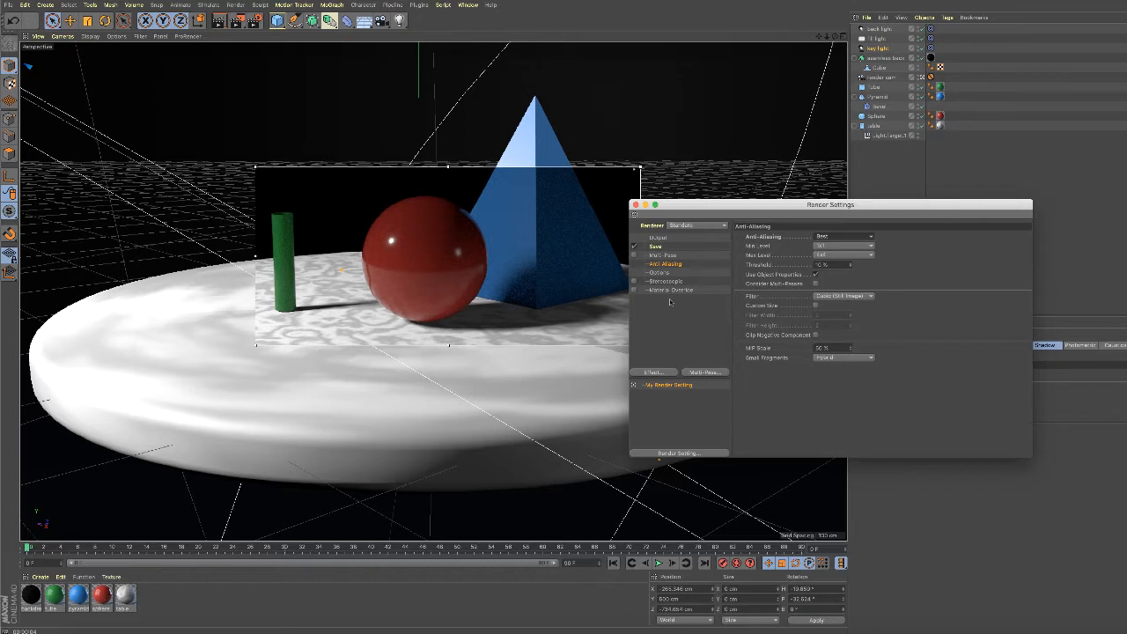
Step: Add the Global Illumination effect to the render settings and shift the settings window off the render region
left_click(664, 374)
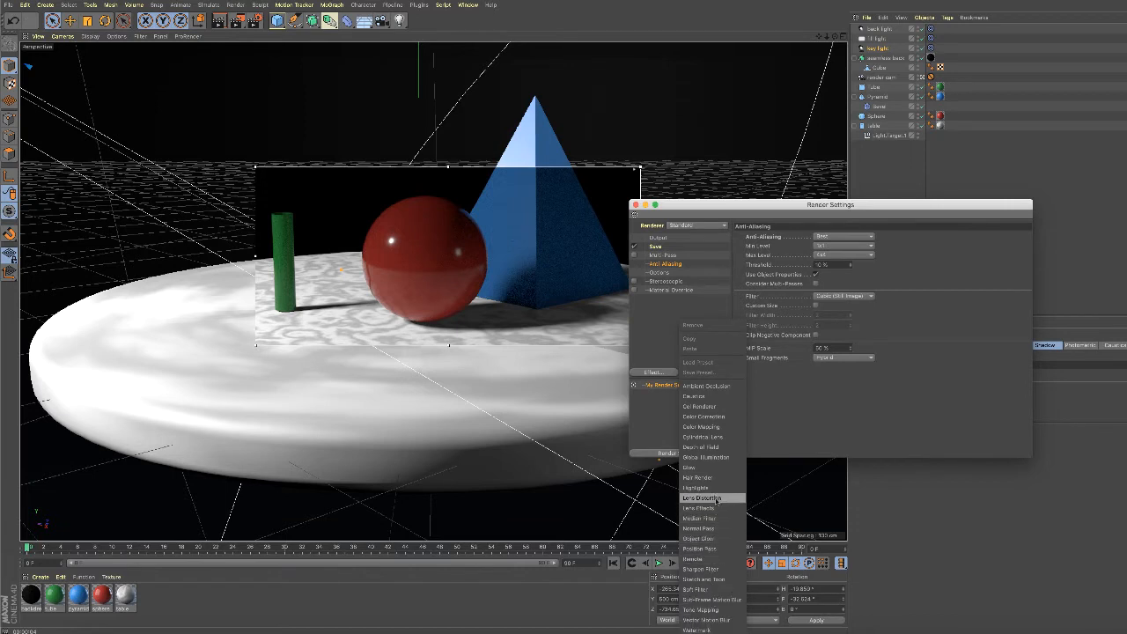
left_click(714, 458)
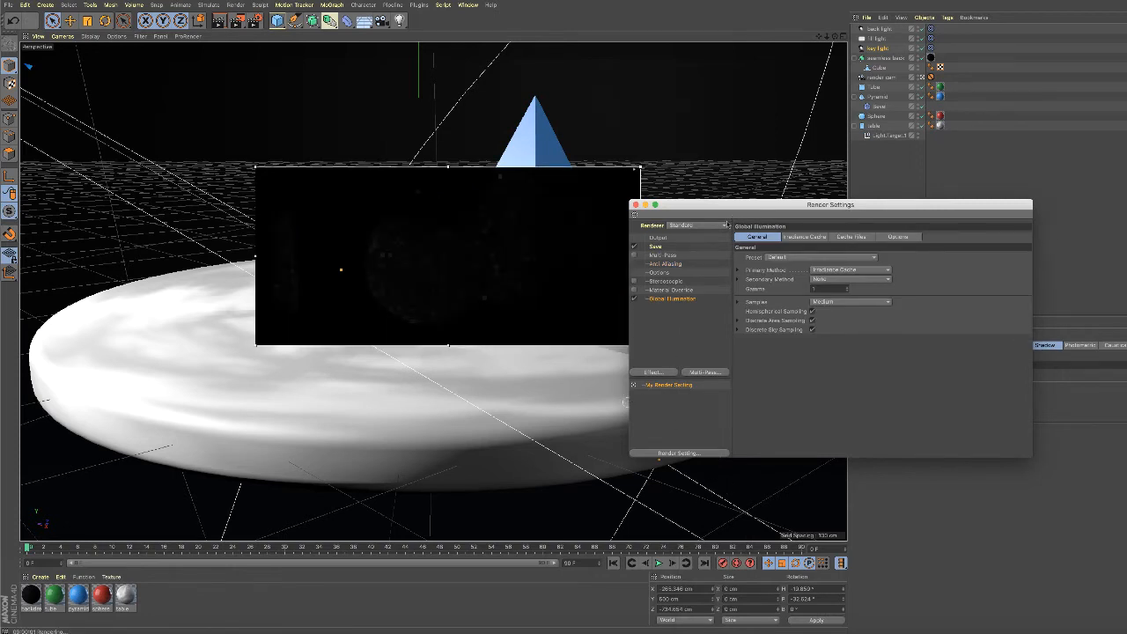
left_click_drag(729, 206, 744, 176)
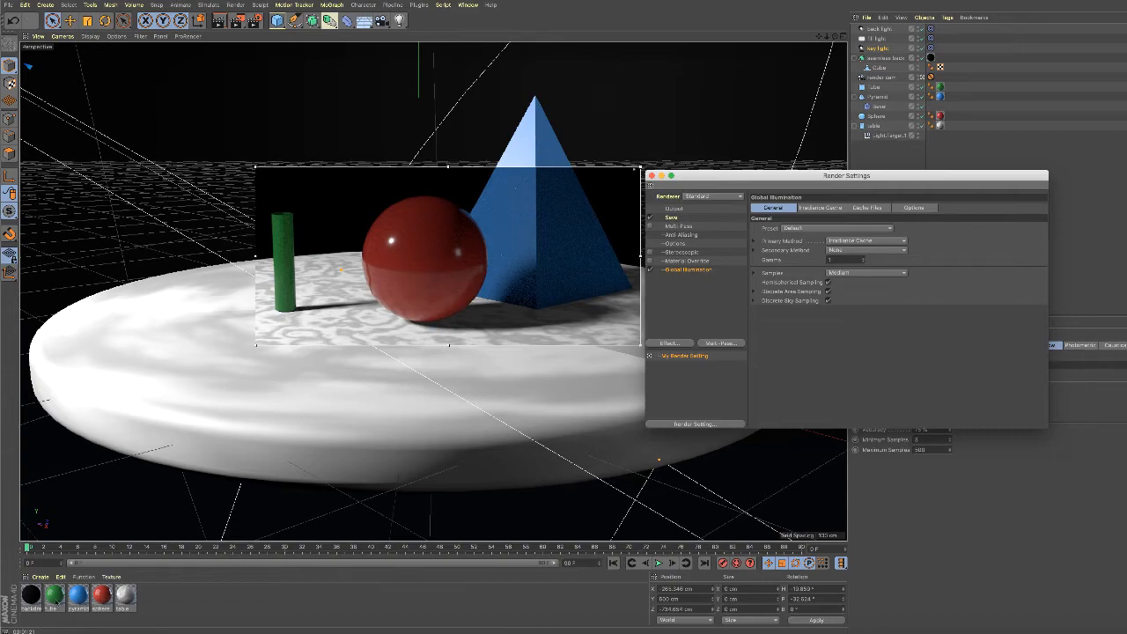
Step: Narrow the interactive render region to the green tube and raise the transparency brightness of the tube material
double_click(54, 596)
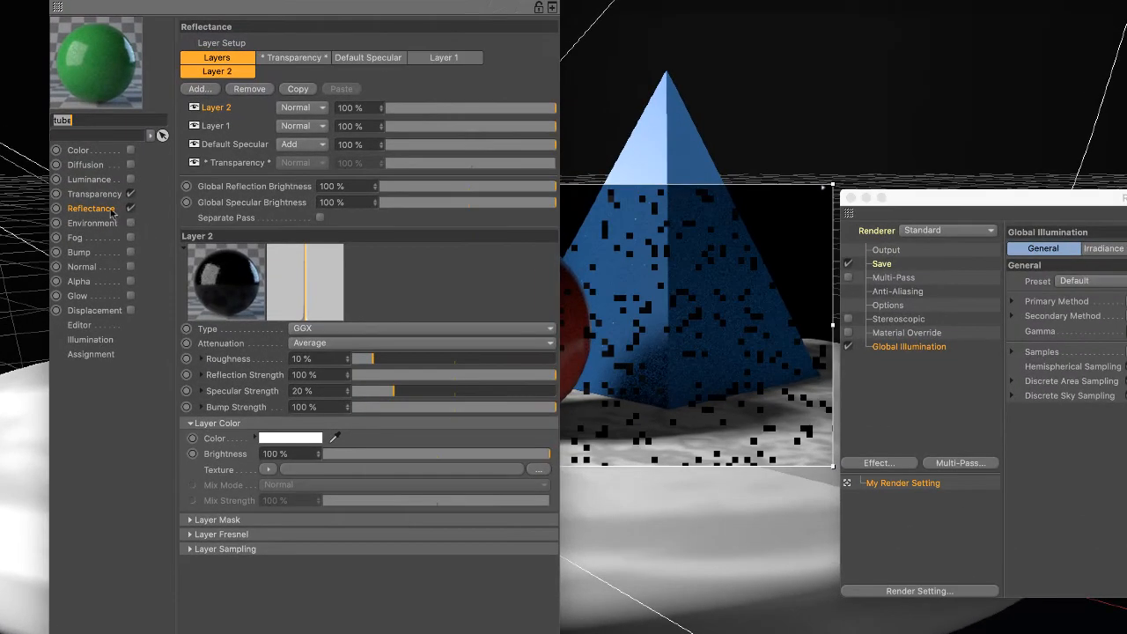
left_click(94, 194)
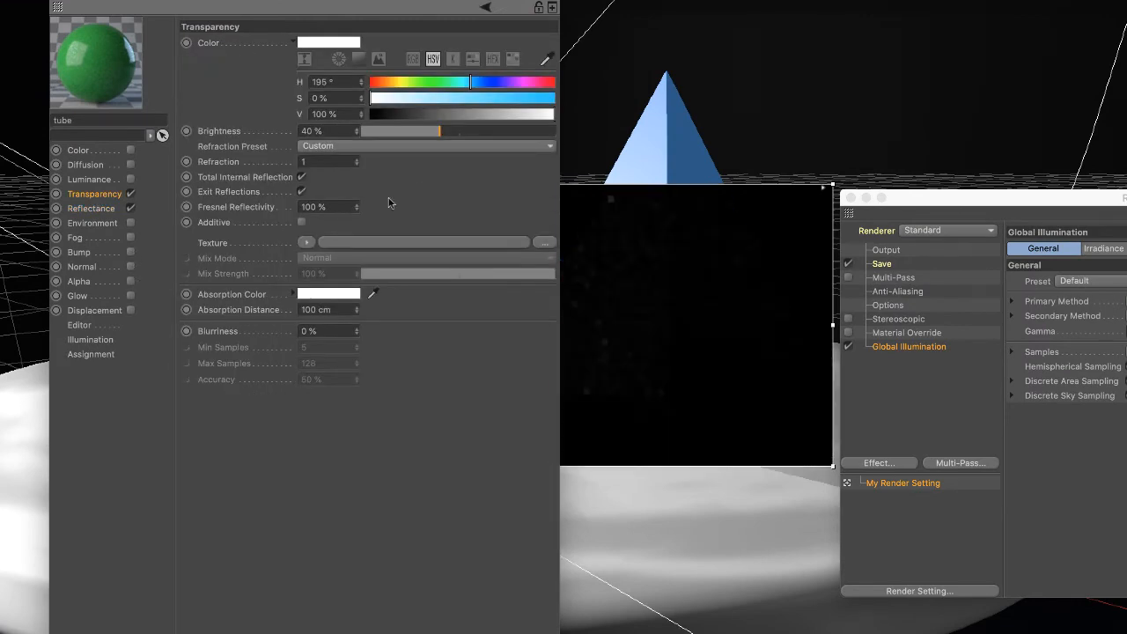
left_click_drag(440, 0, 1126, 86)
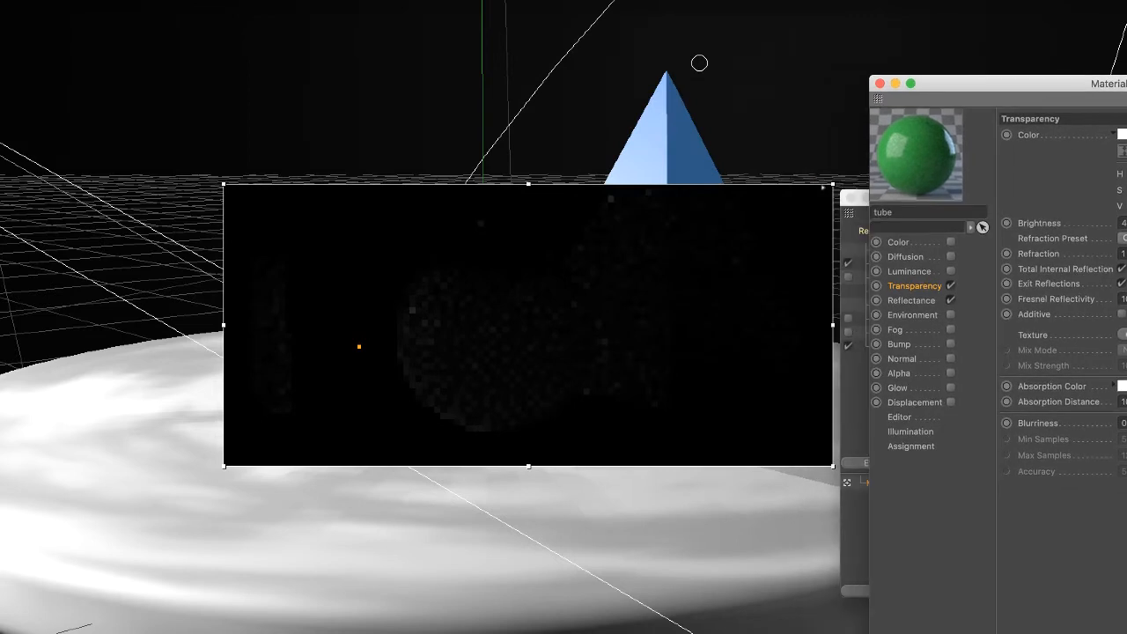
left_click_drag(832, 324, 355, 326)
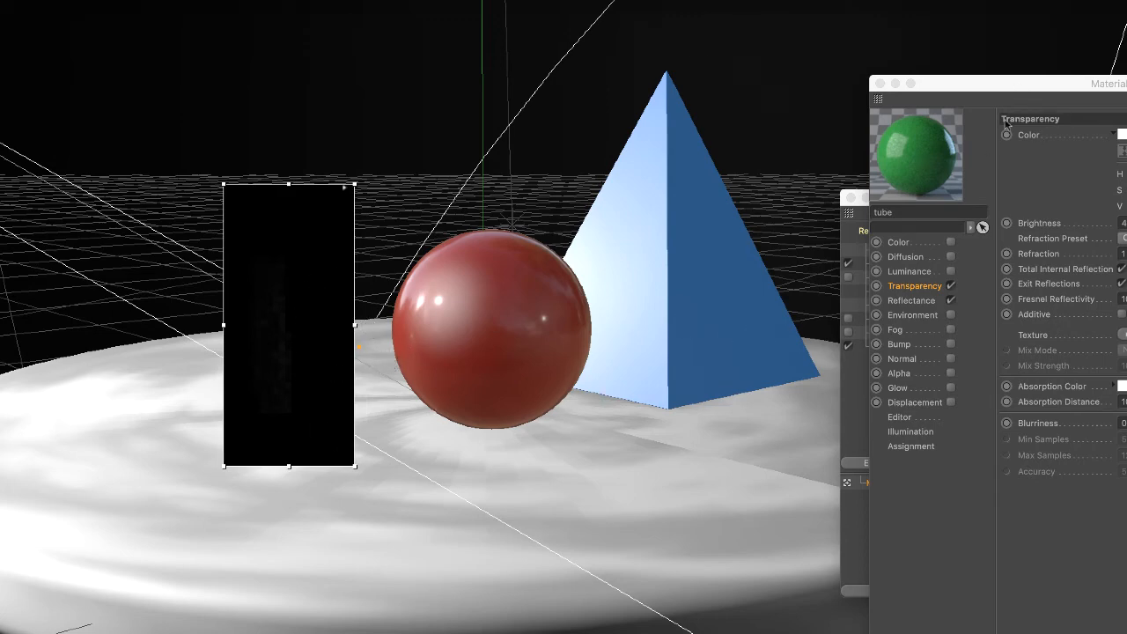
left_click_drag(1033, 83, 689, 74)
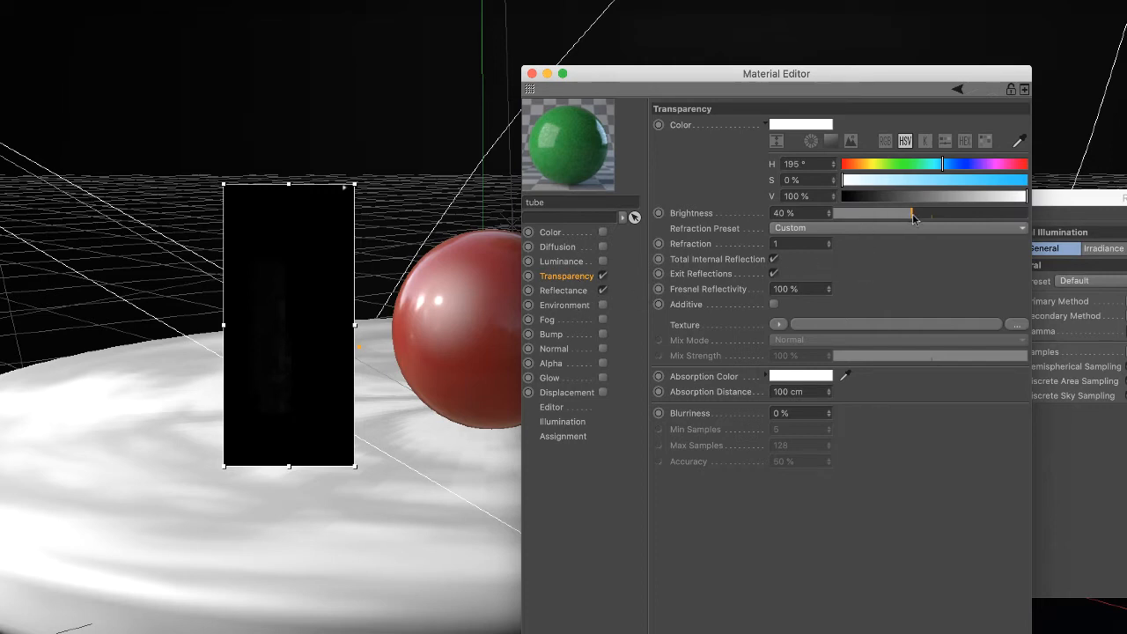
left_click_drag(910, 217, 947, 223)
Step: Add a new reflection layer of type GGX to the tube material's reflectance
left_click(577, 294)
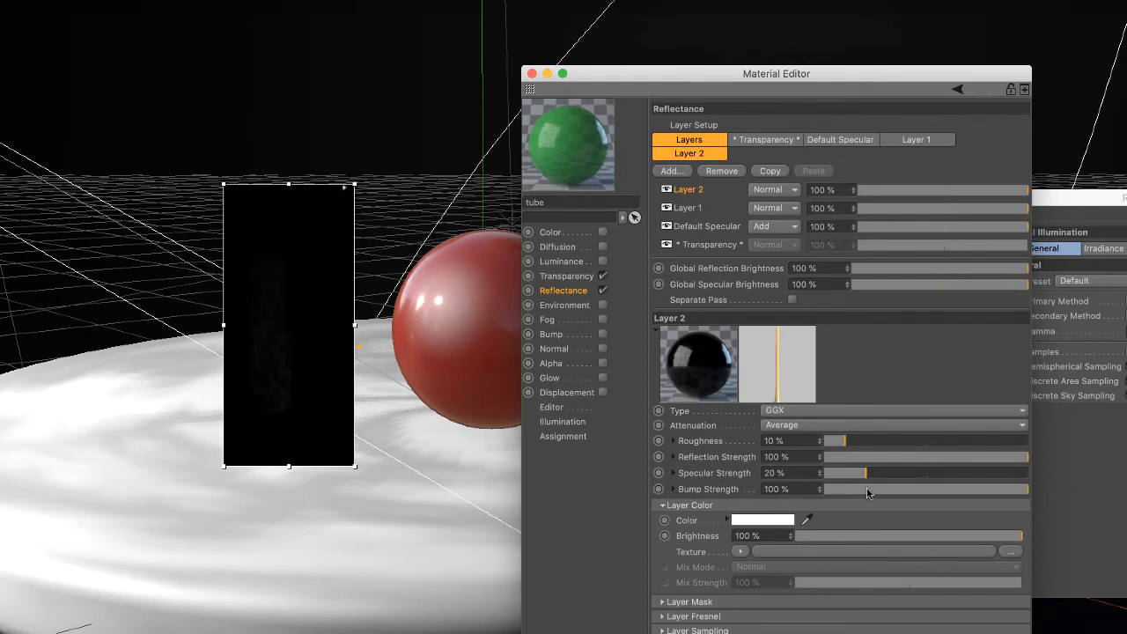
left_click(672, 173)
left_click(713, 194)
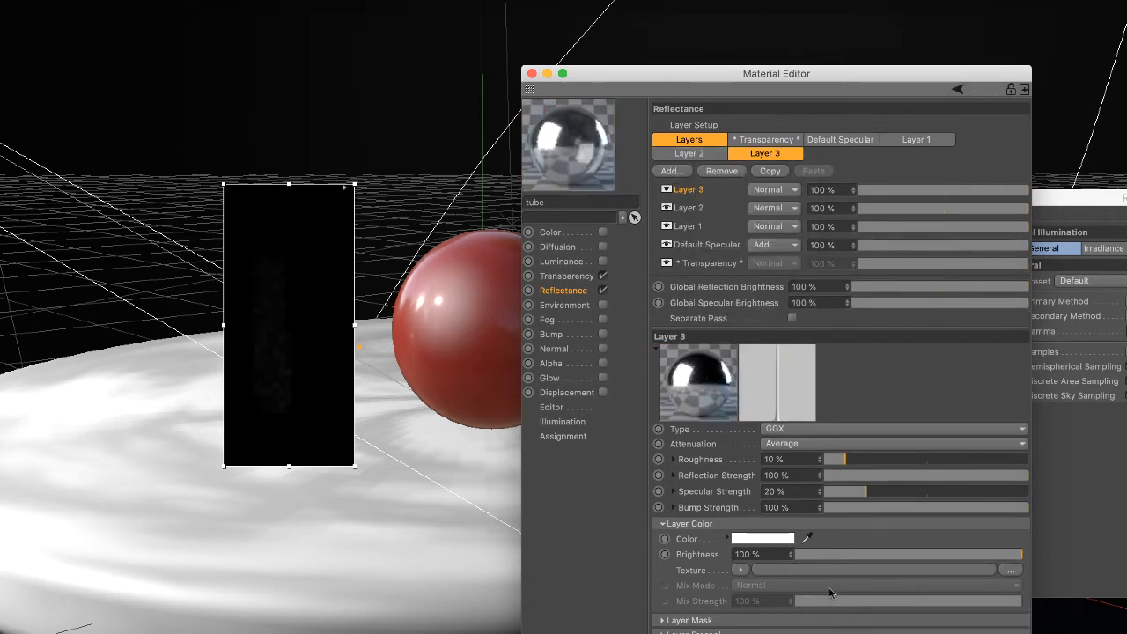
left_click(1021, 430)
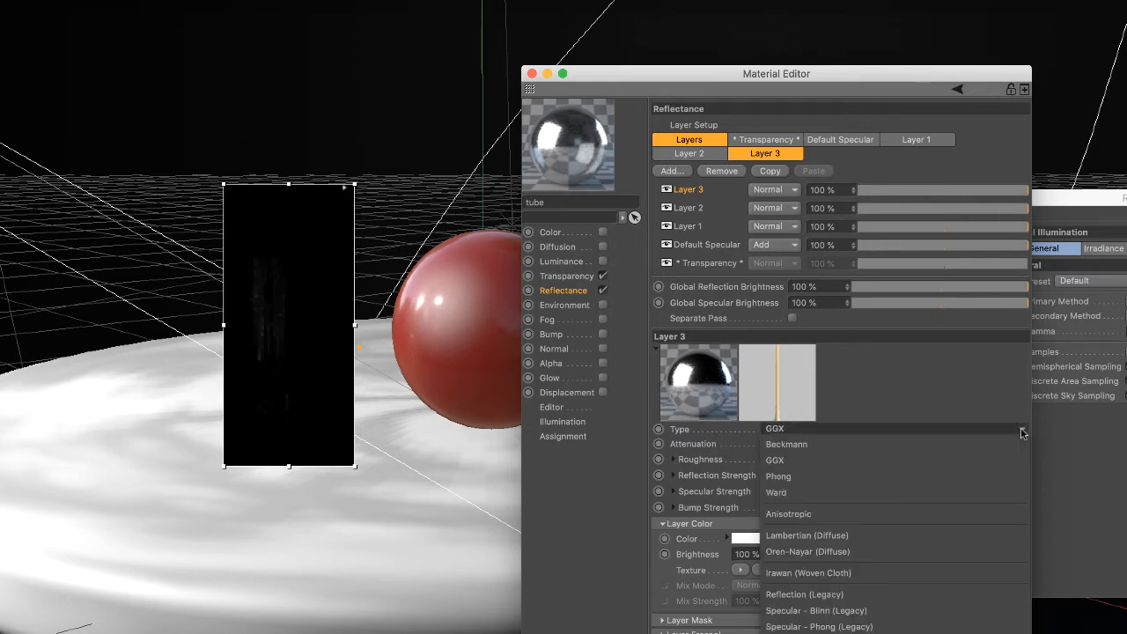
left_click(850, 431)
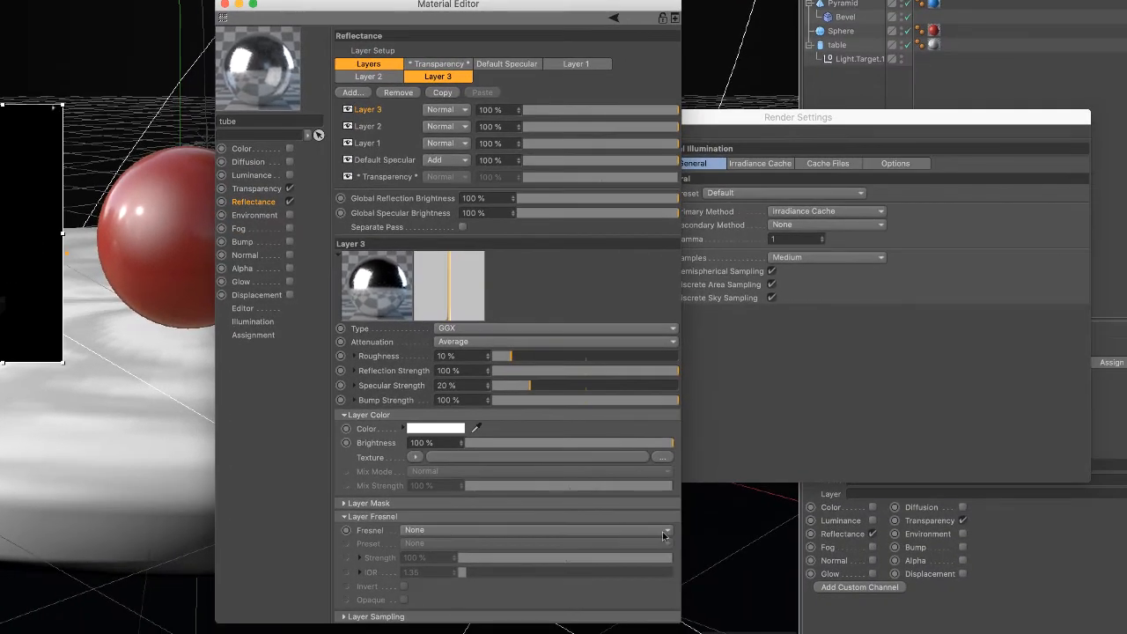
Step: Set the new reflection layer's Fresnel to Dielectric with the Glass preset
left_click(664, 531)
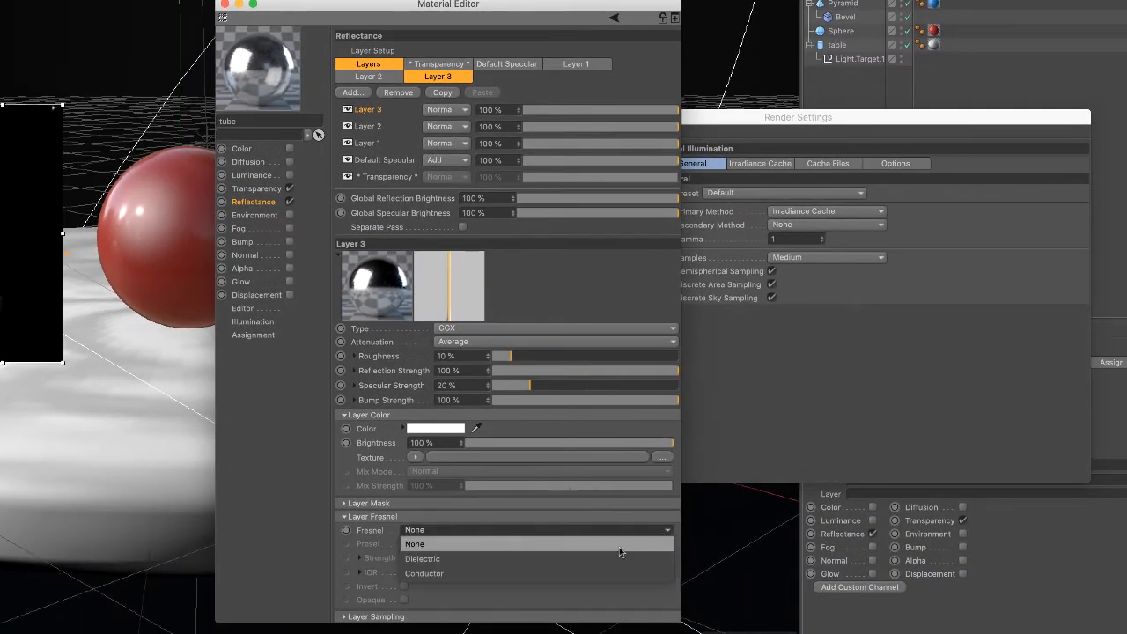
left_click(556, 554)
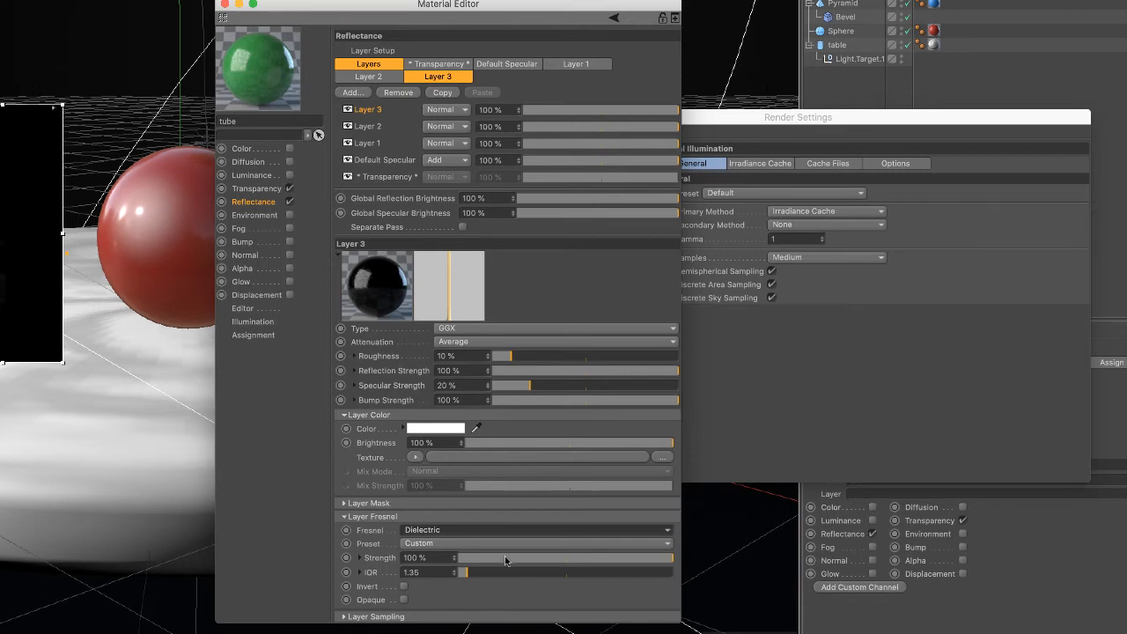
left_click(668, 545)
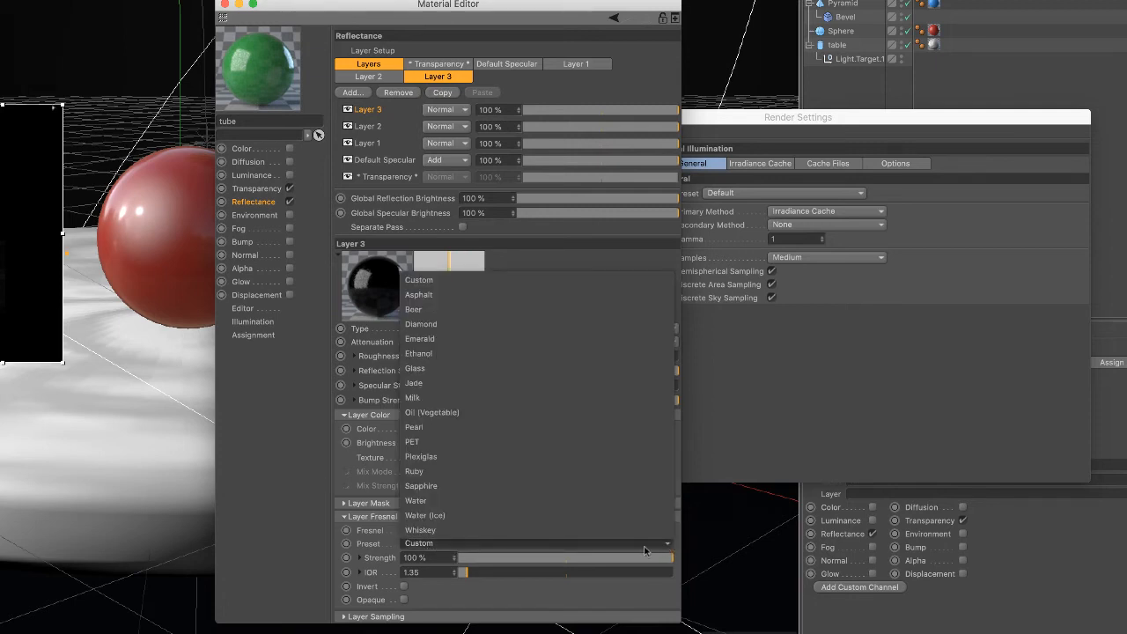
left_click(447, 369)
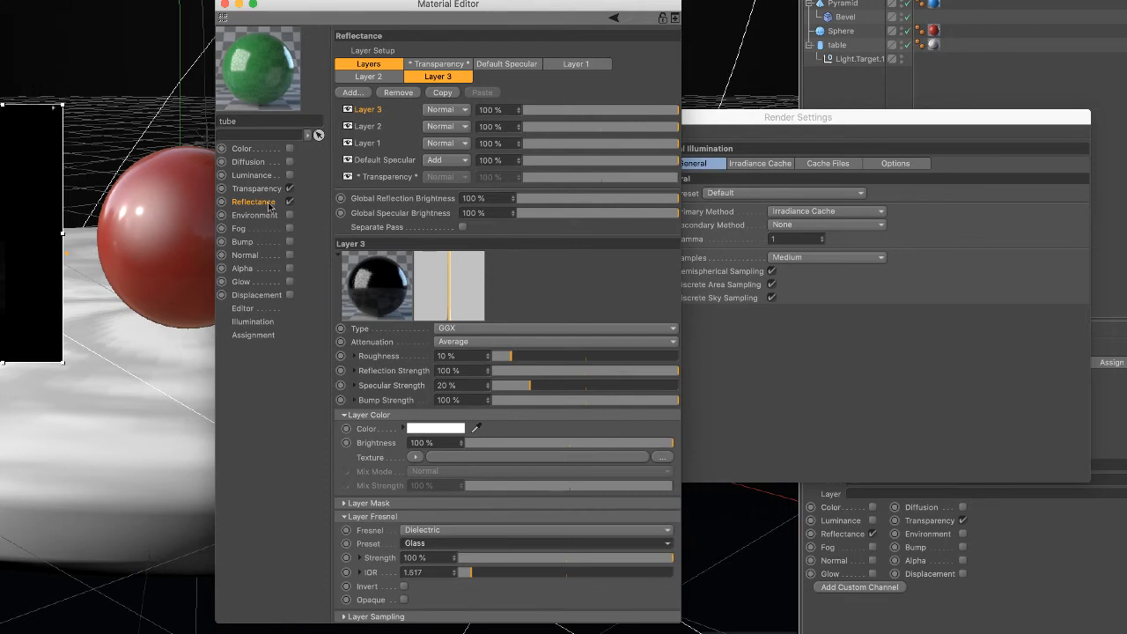
Step: Review the settings of the tube material's reflectance layers Layer 1 and Layer 2
left_click(370, 143)
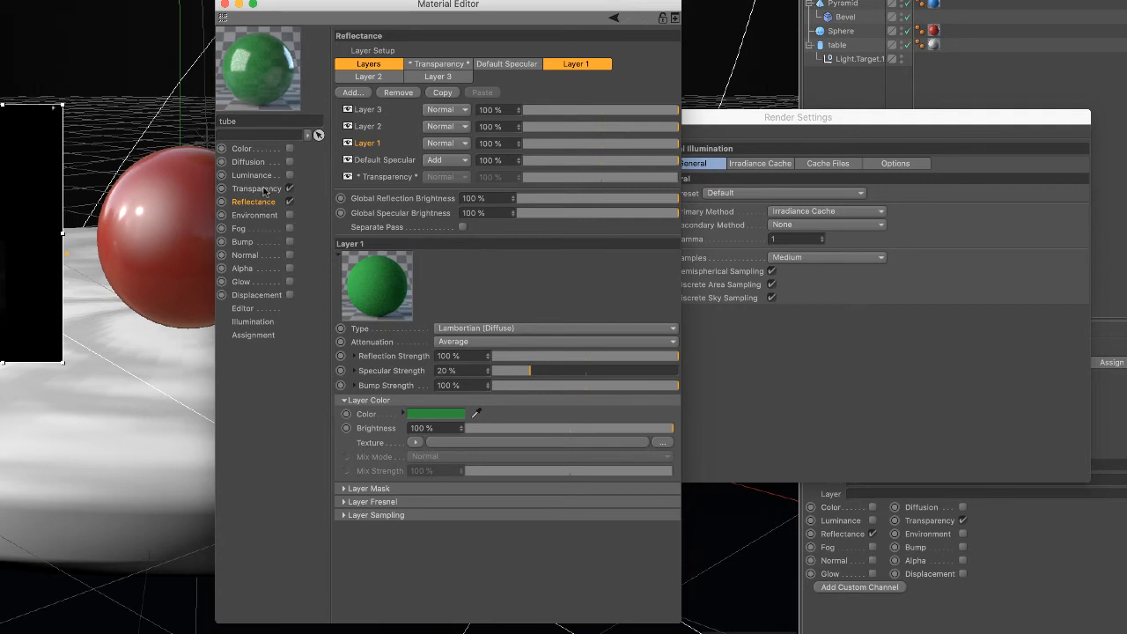
left_click(367, 128)
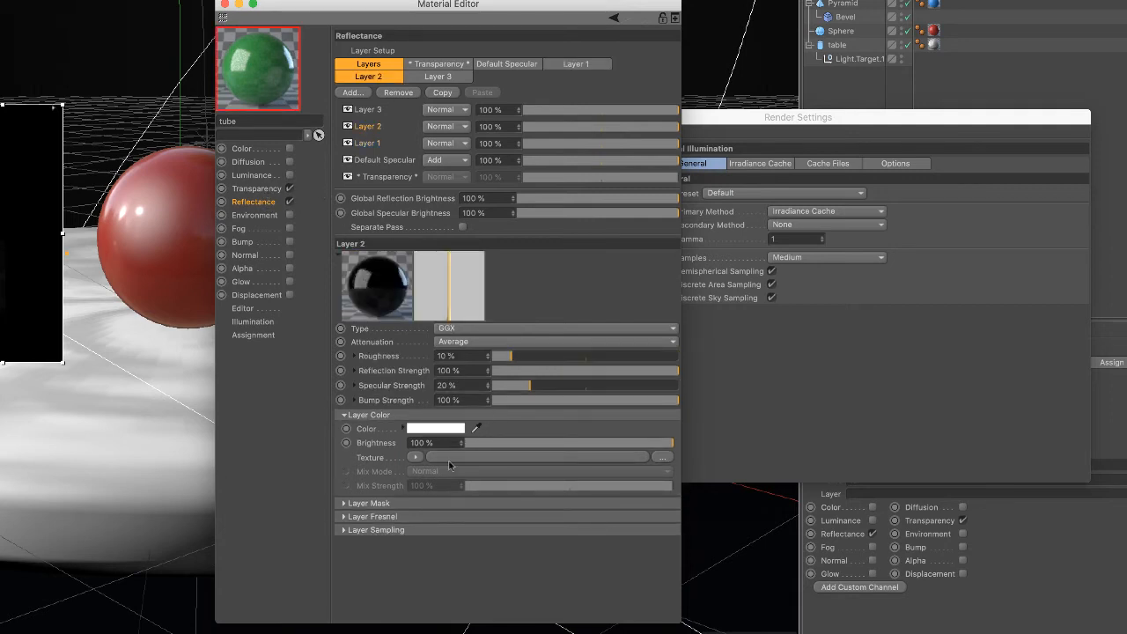
Step: Review the tube material's Layer 3 reflectance and transparency settings, and close the material's editor
left_click(370, 110)
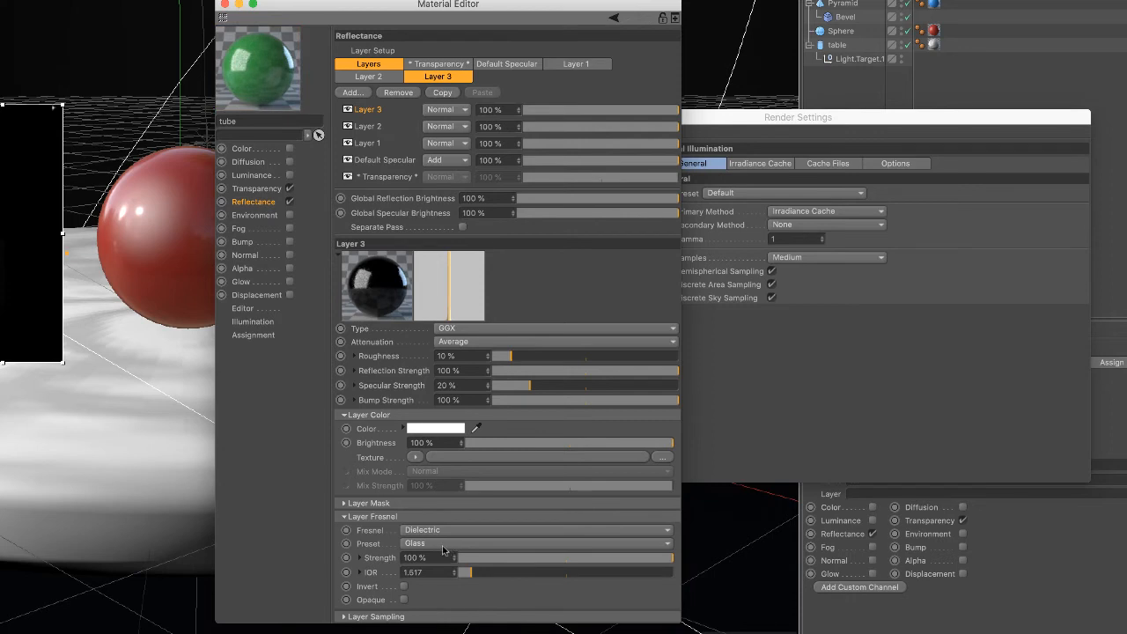
left_click(271, 190)
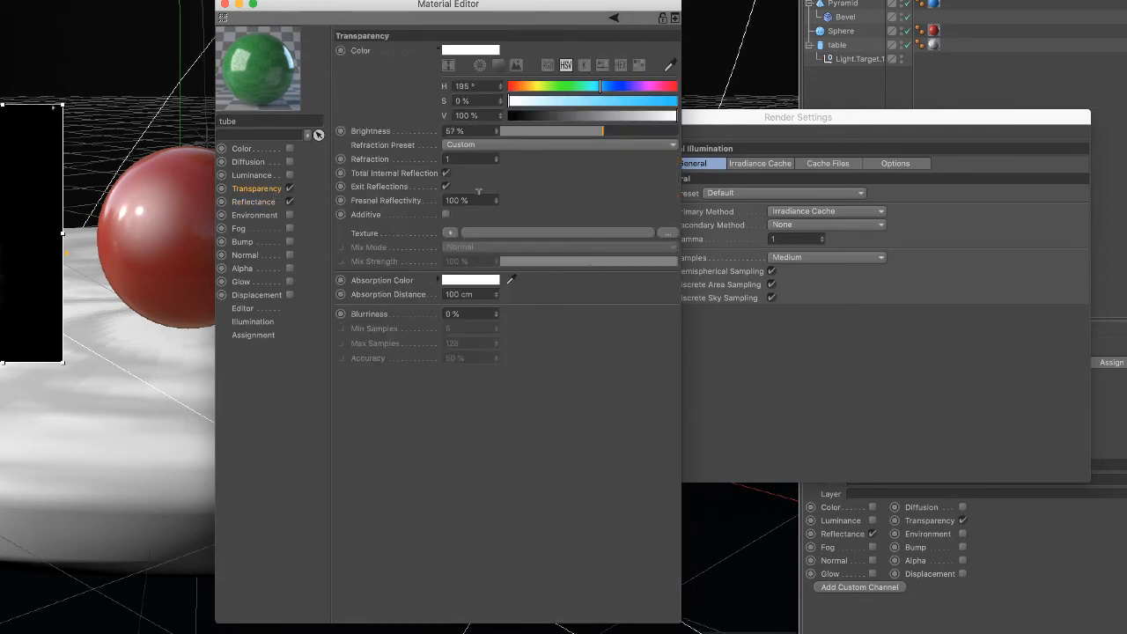
left_click(225, 4)
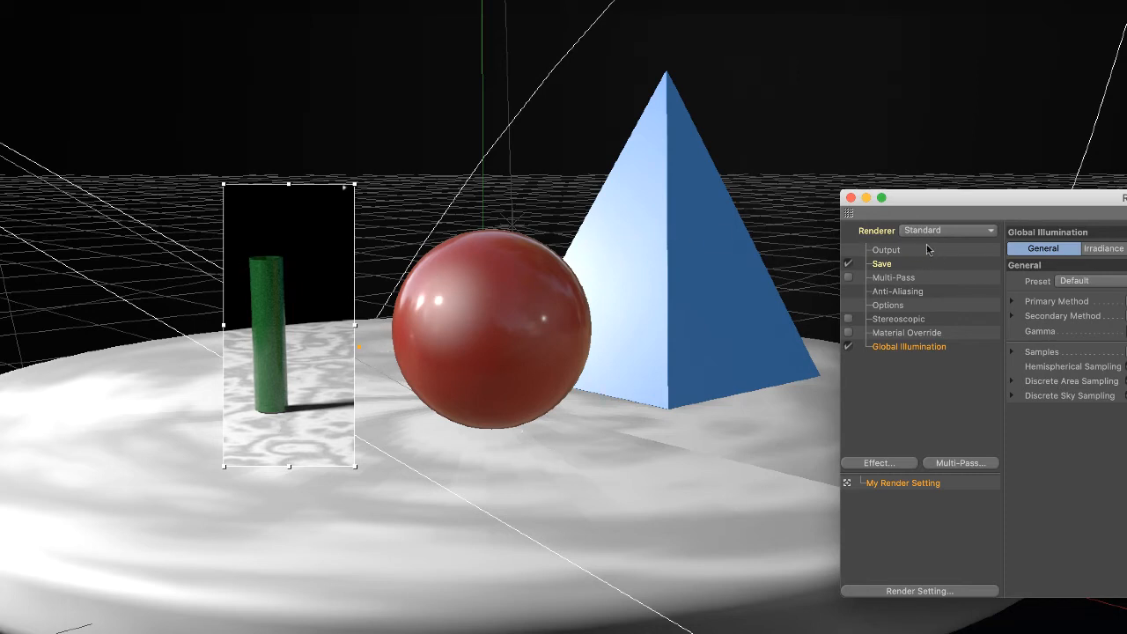
Step: Disable Global Illumination and widen the interactive render region to cover the tube, the sphere and the whole base of the pyramid
left_click(847, 347)
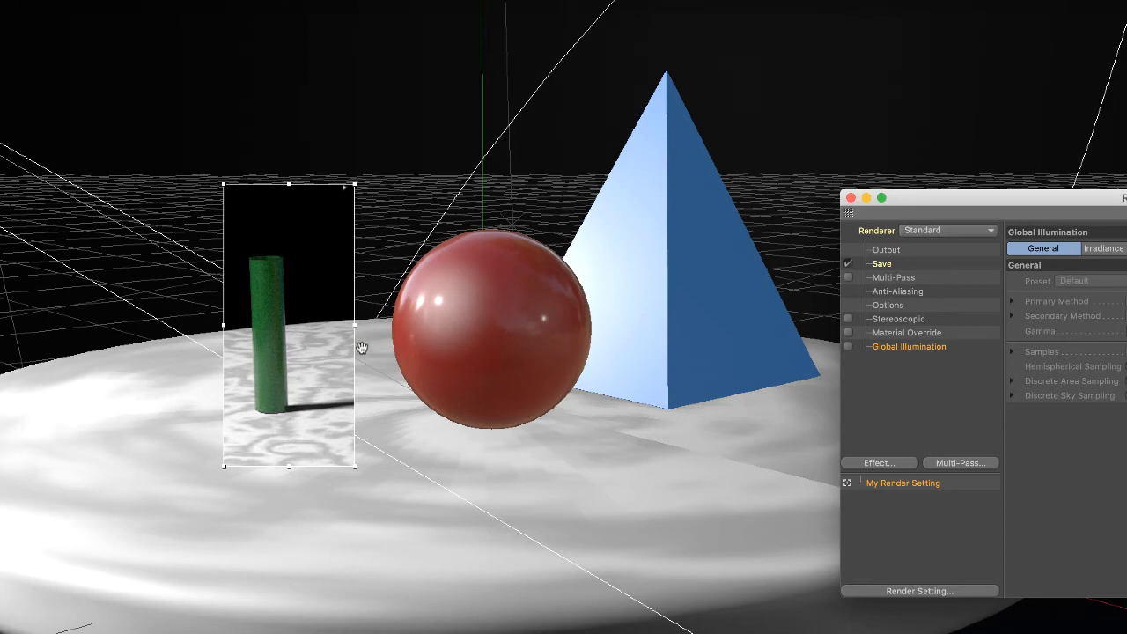
left_click(354, 330)
left_click_drag(355, 330, 835, 371)
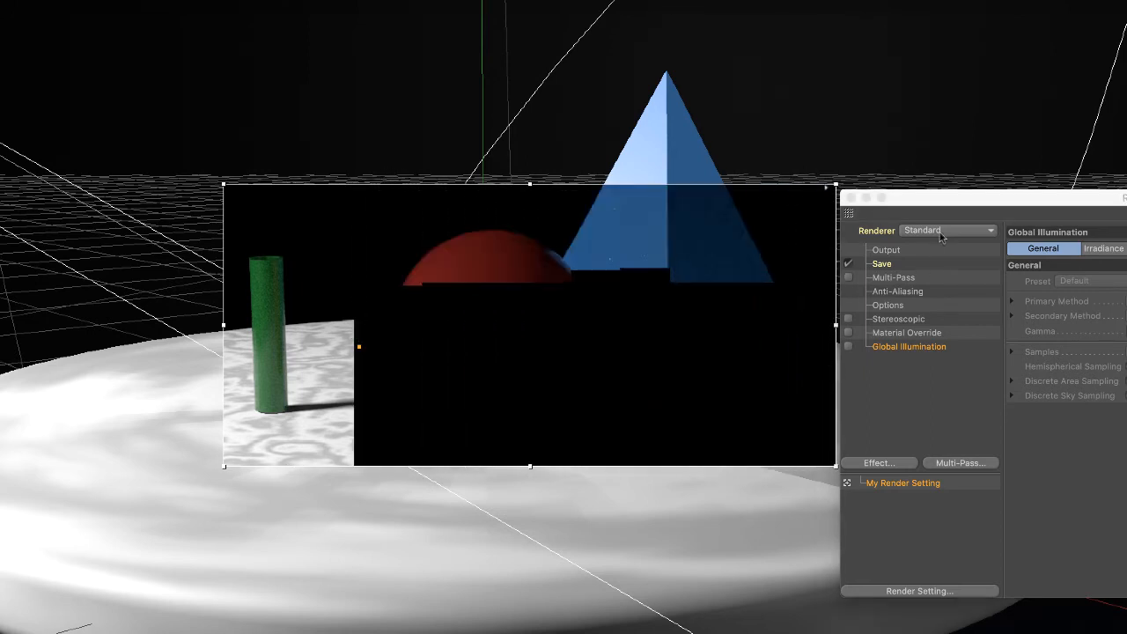
left_click_drag(951, 199, 1070, 204)
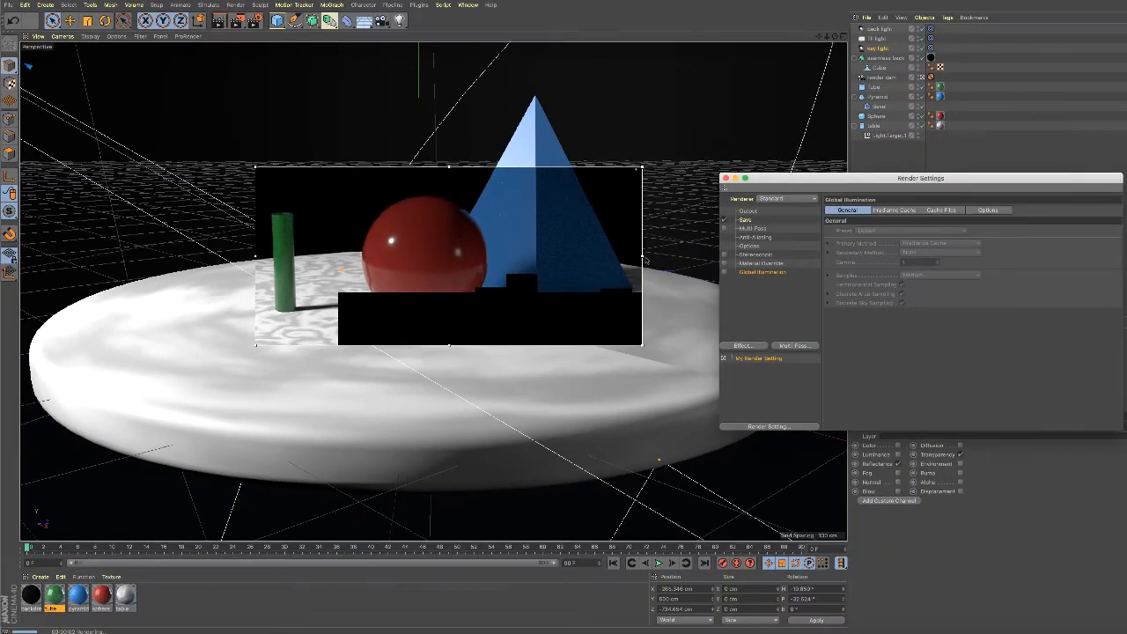
left_click_drag(836, 331, 883, 335)
left_click_drag(673, 262, 674, 263)
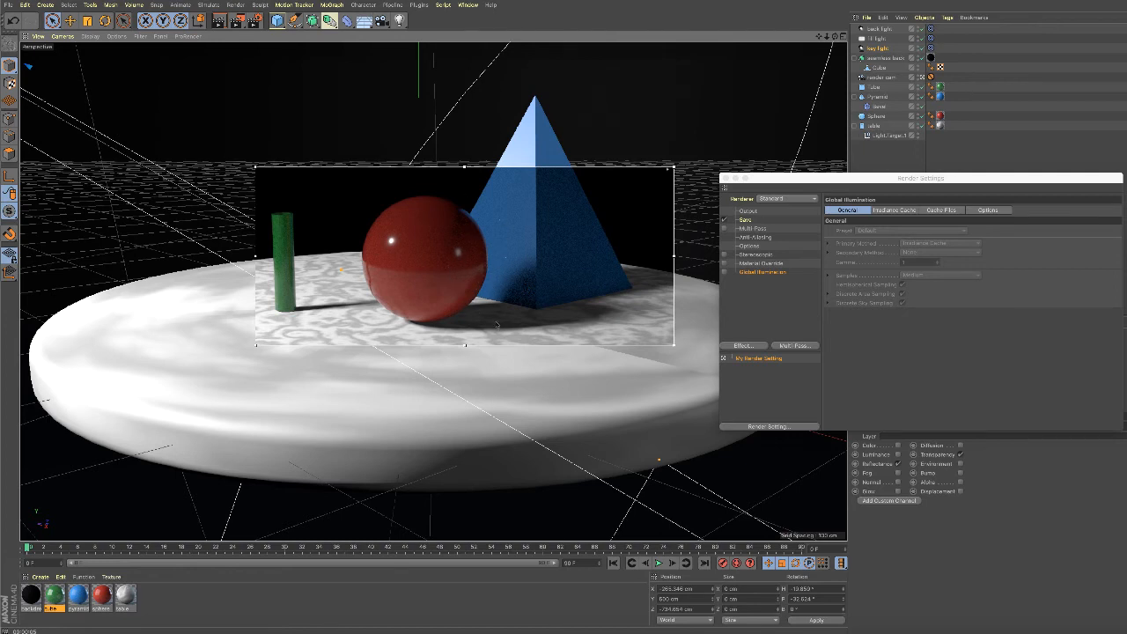
Step: Add an Infinite Light moved along the Z axis towards the pyramid, and compare the scene with it disabled and enabled
left_click(399, 21)
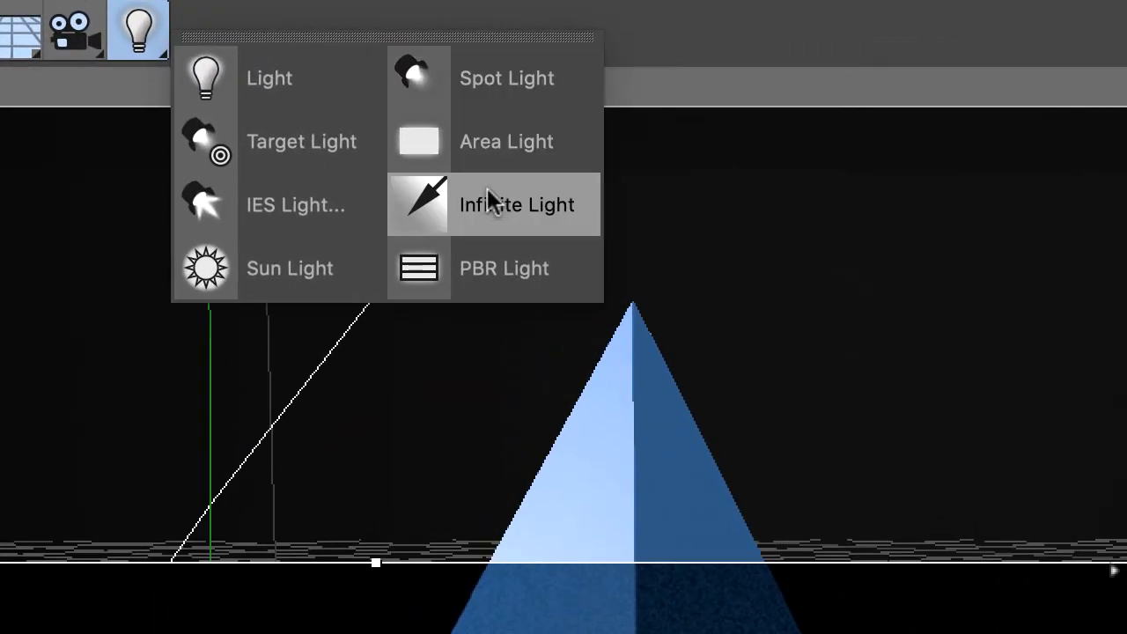
left_click(489, 187)
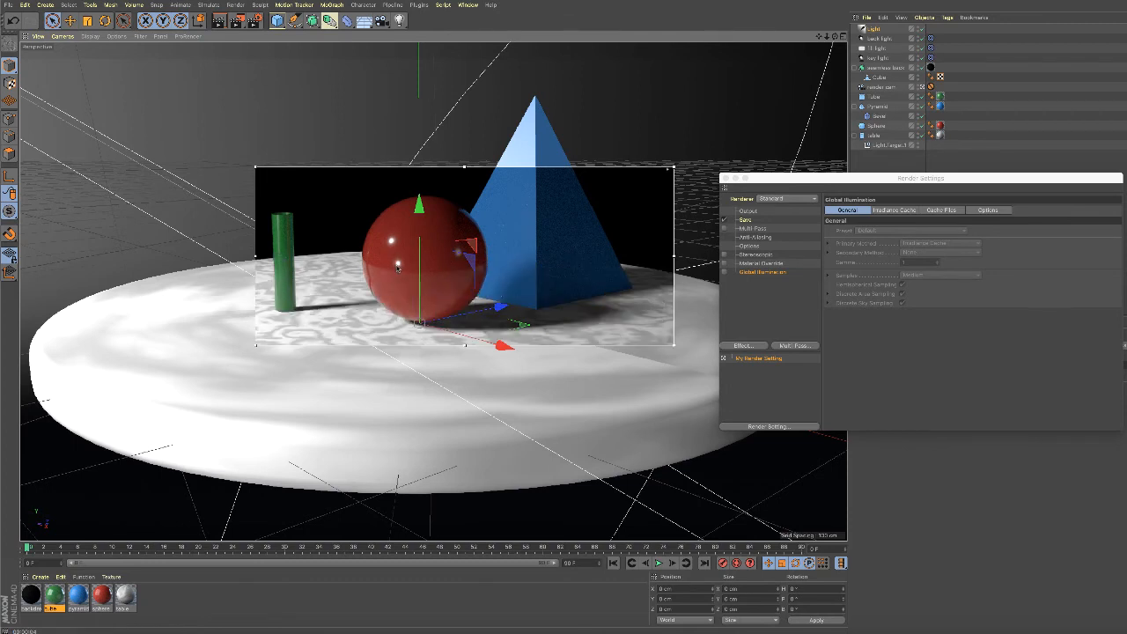
left_click_drag(495, 310, 613, 302)
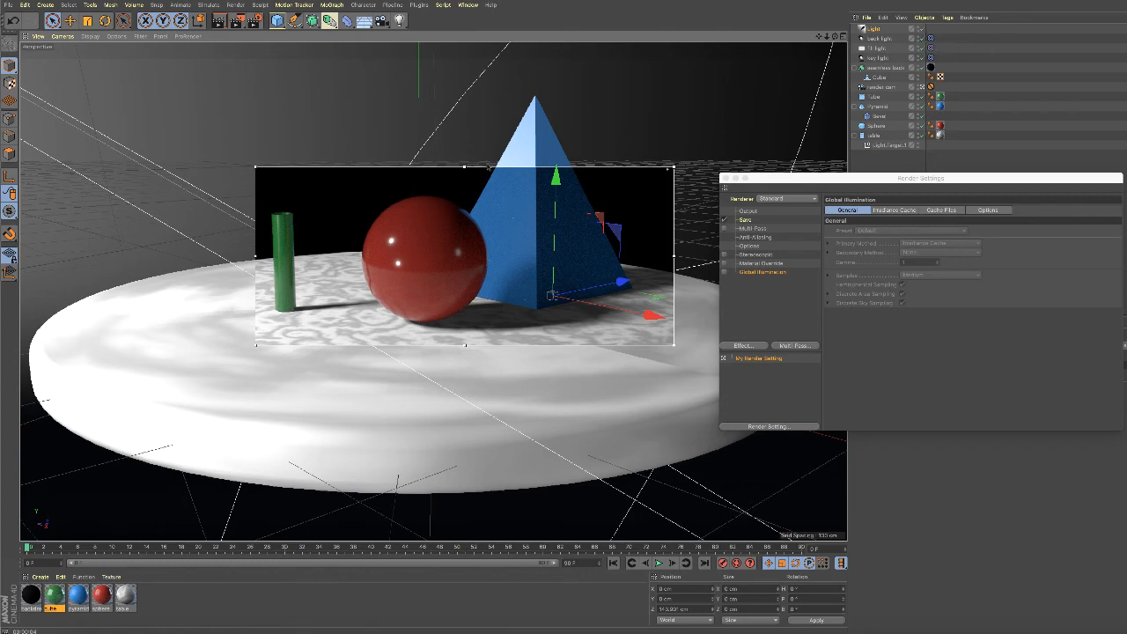
left_click(922, 30)
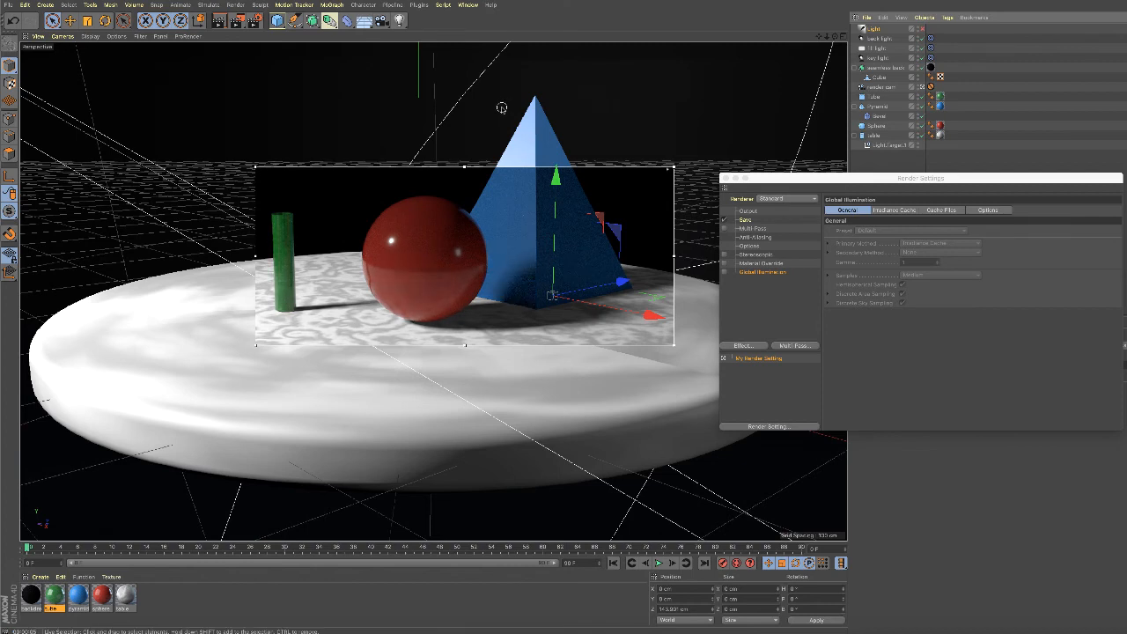
left_click(921, 29)
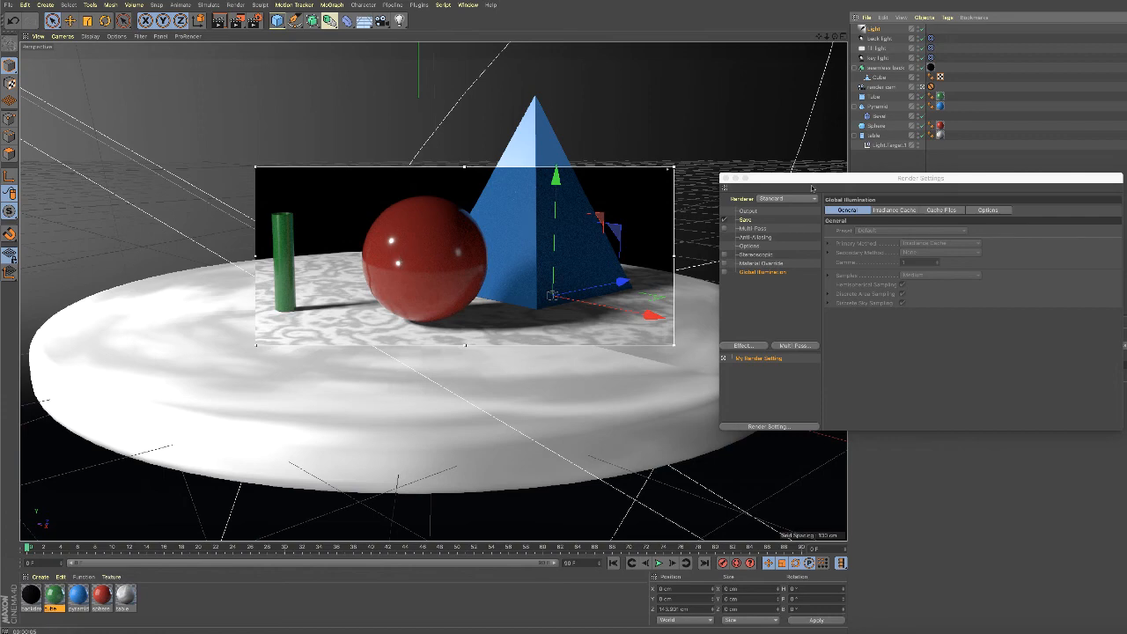
Step: Rename the new light as infinite and close the render settings
left_click_drag(815, 179, 175, 273)
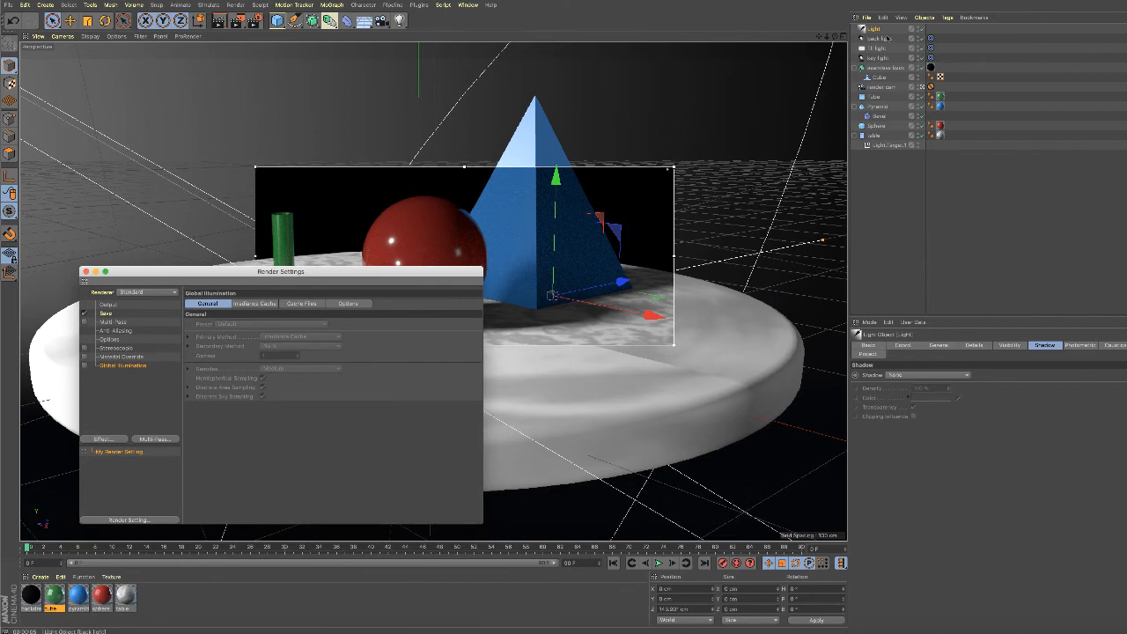
left_click(875, 31)
double_click(875, 30)
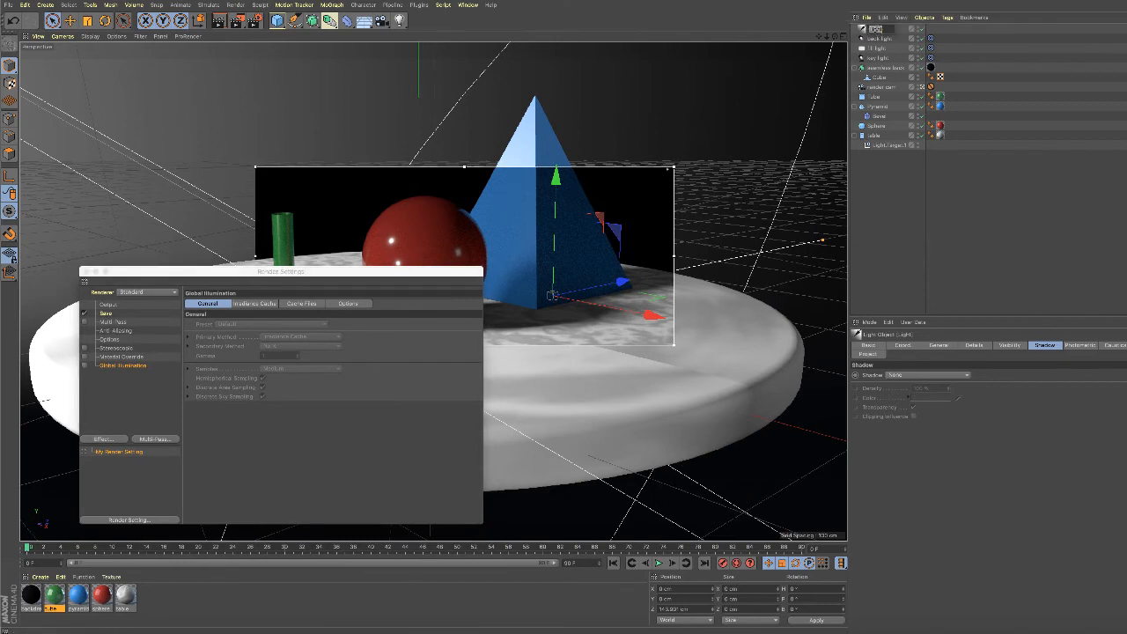
type("F")
type("fl")
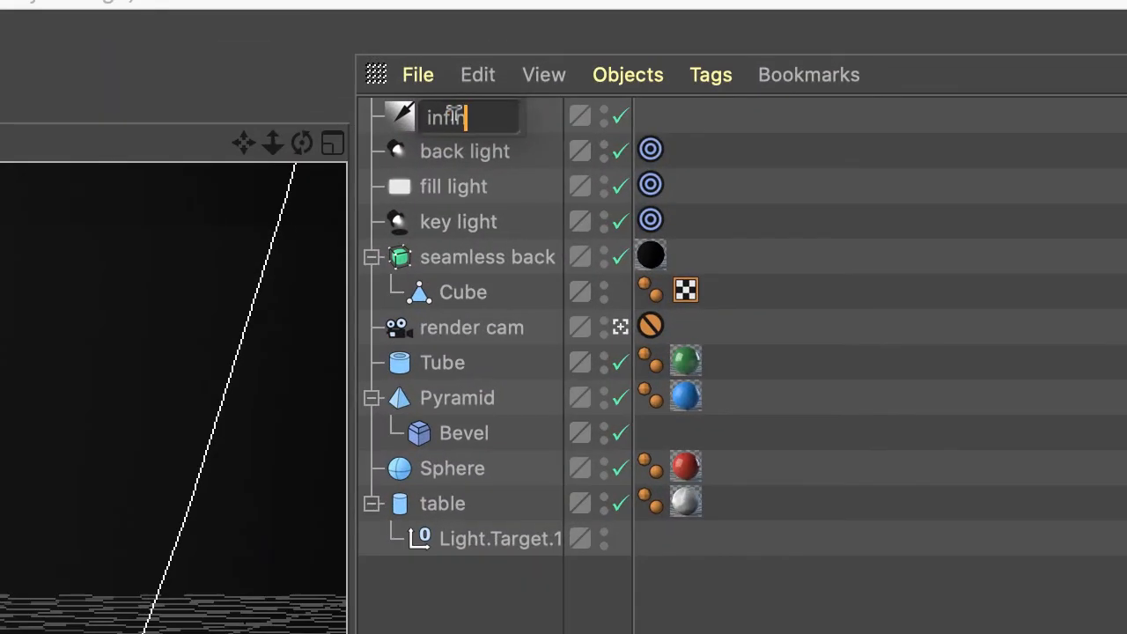
type("ite")
key("Return")
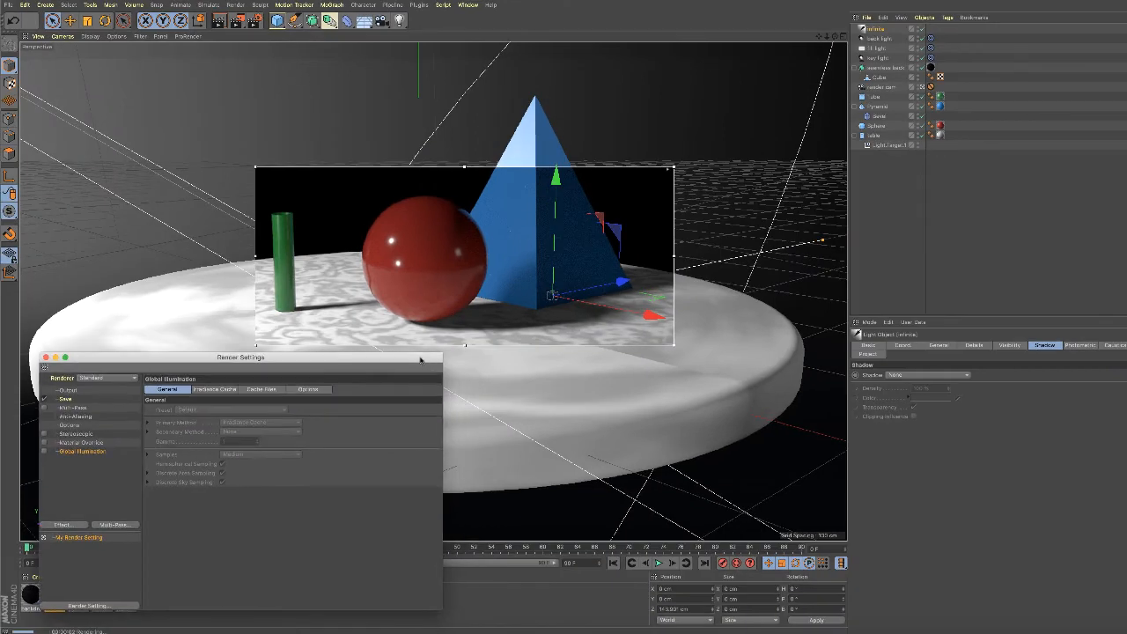
left_click_drag(419, 359, 428, 357)
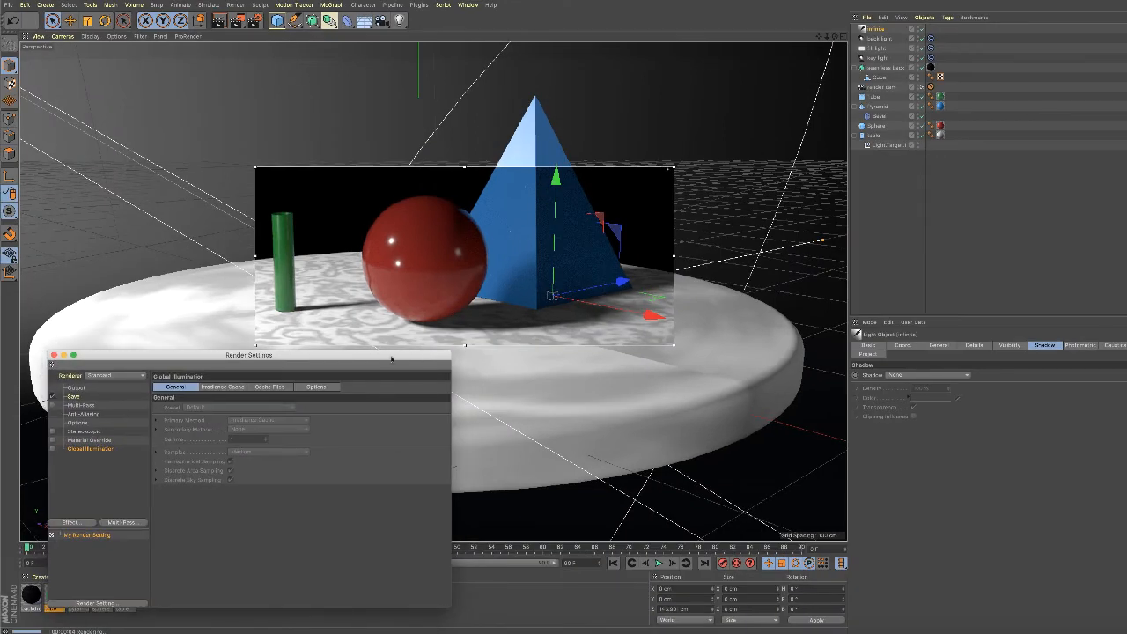
left_click(53, 356)
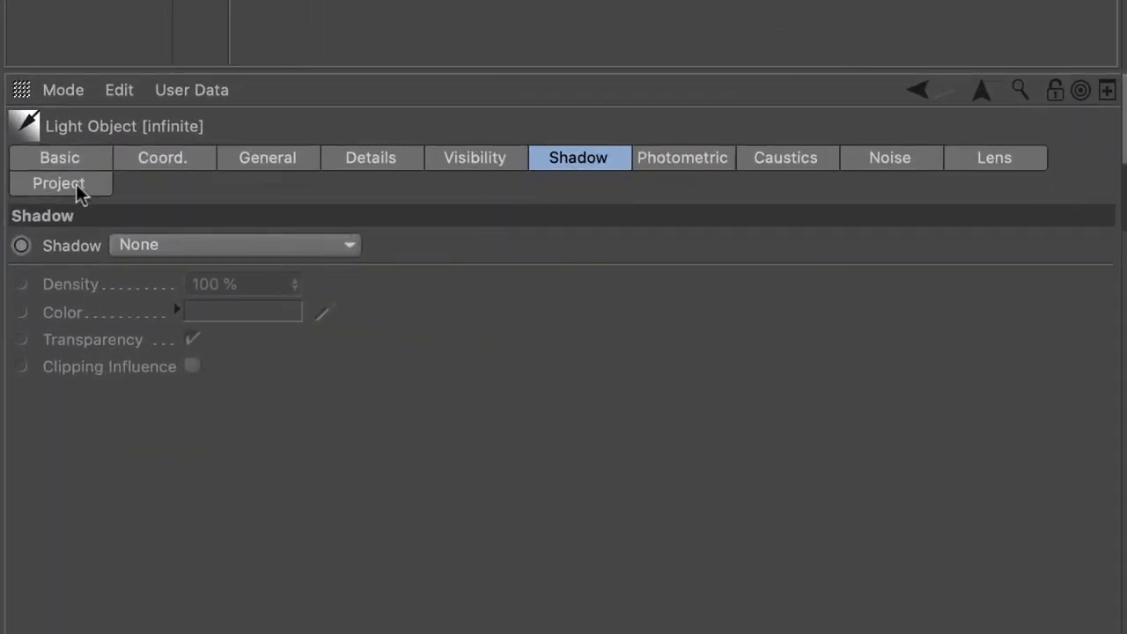
Step: Exclude the Sphere from the infinite light's illumination, keeping the project mode on Exclude
left_click(78, 190)
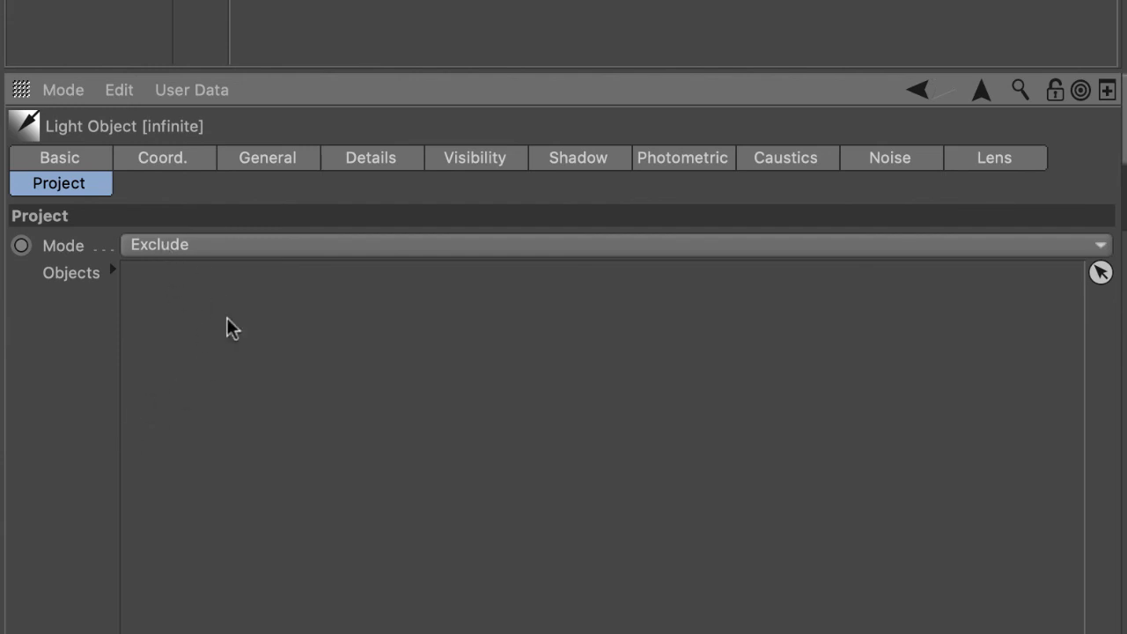
left_click(1100, 254)
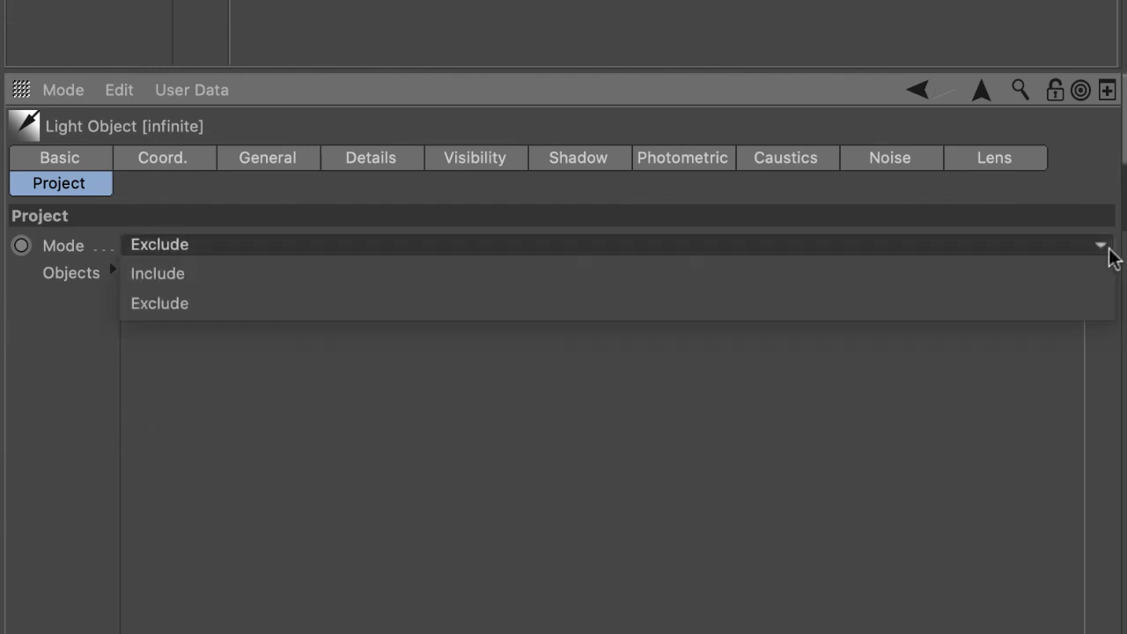
left_click(357, 310)
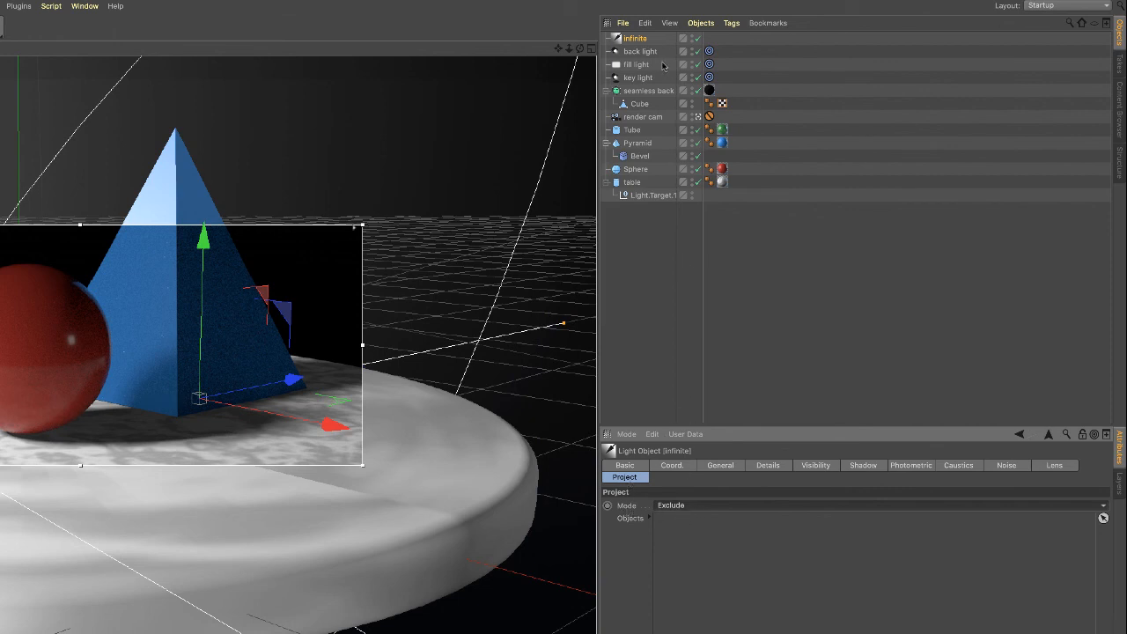
left_click(640, 171)
left_click_drag(640, 171, 684, 547)
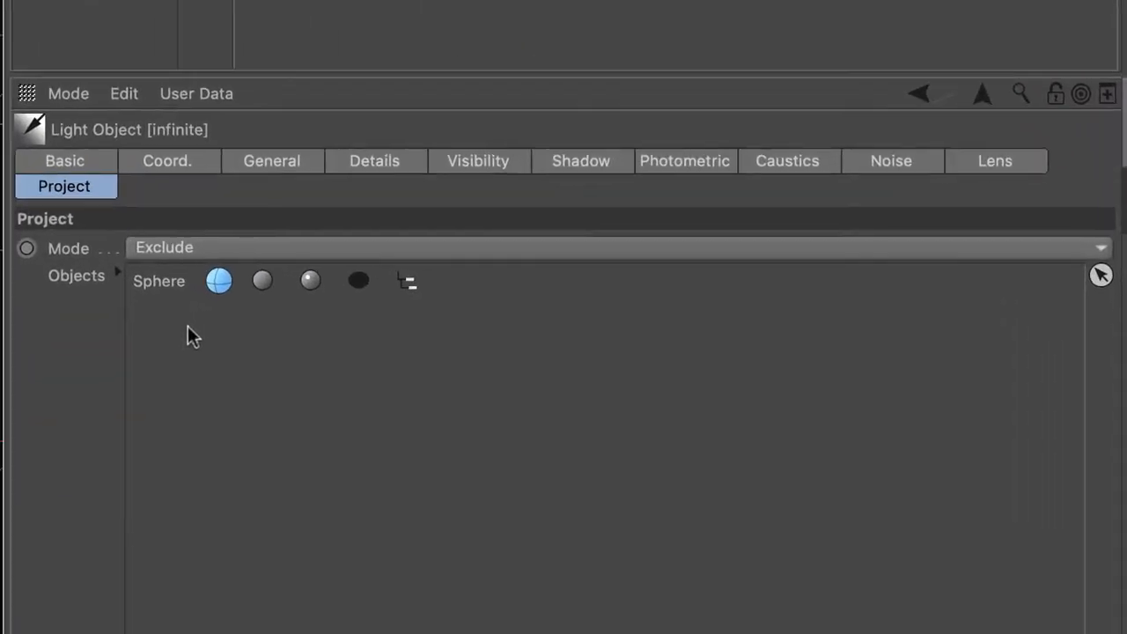